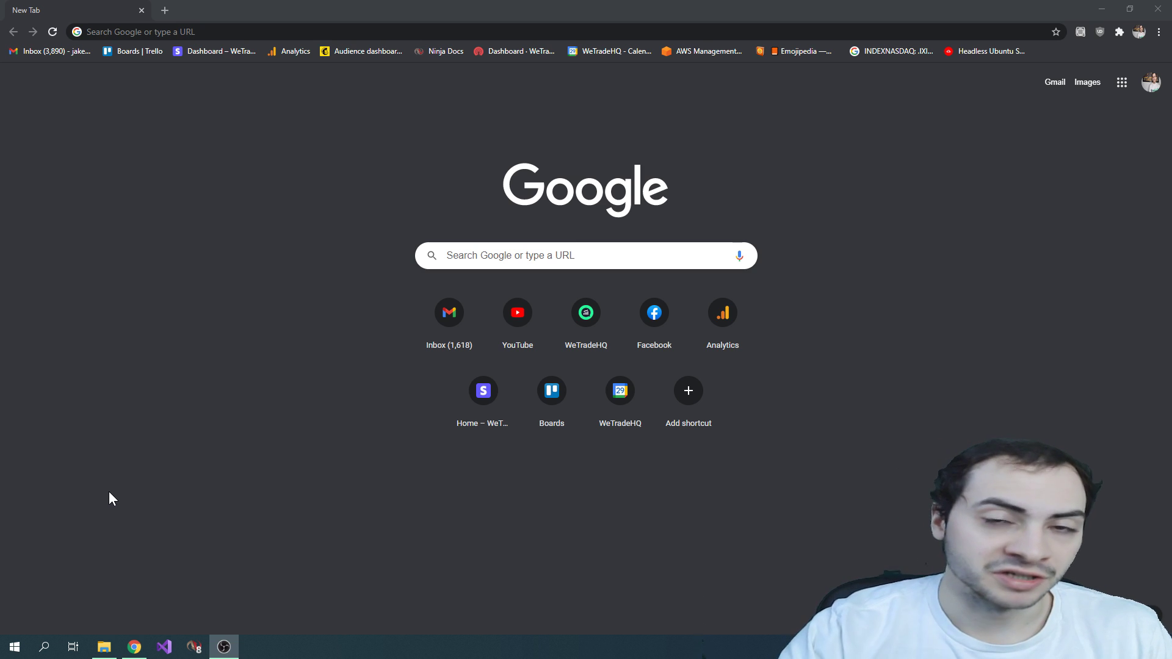
Load the TradingView website from the browser address bar.
{"action": "right_click", "coordinate": [83, 224]}
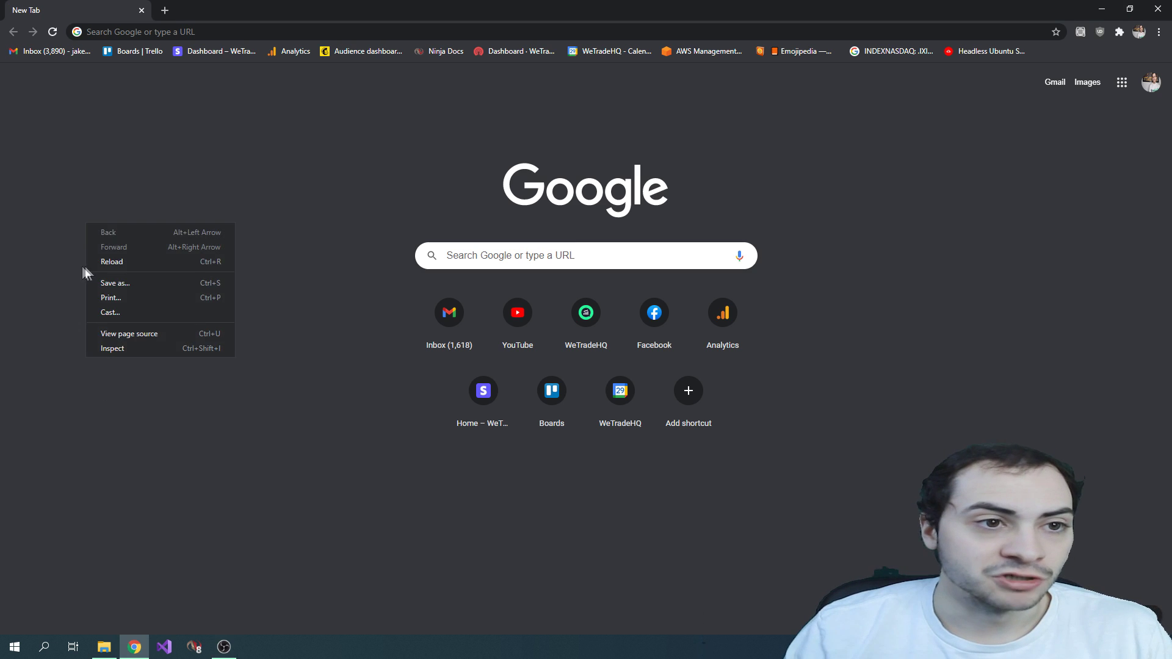
{"action": "left_click", "coordinate": [120, 38]}
{"action": "type", "text": "tradingview.com"}
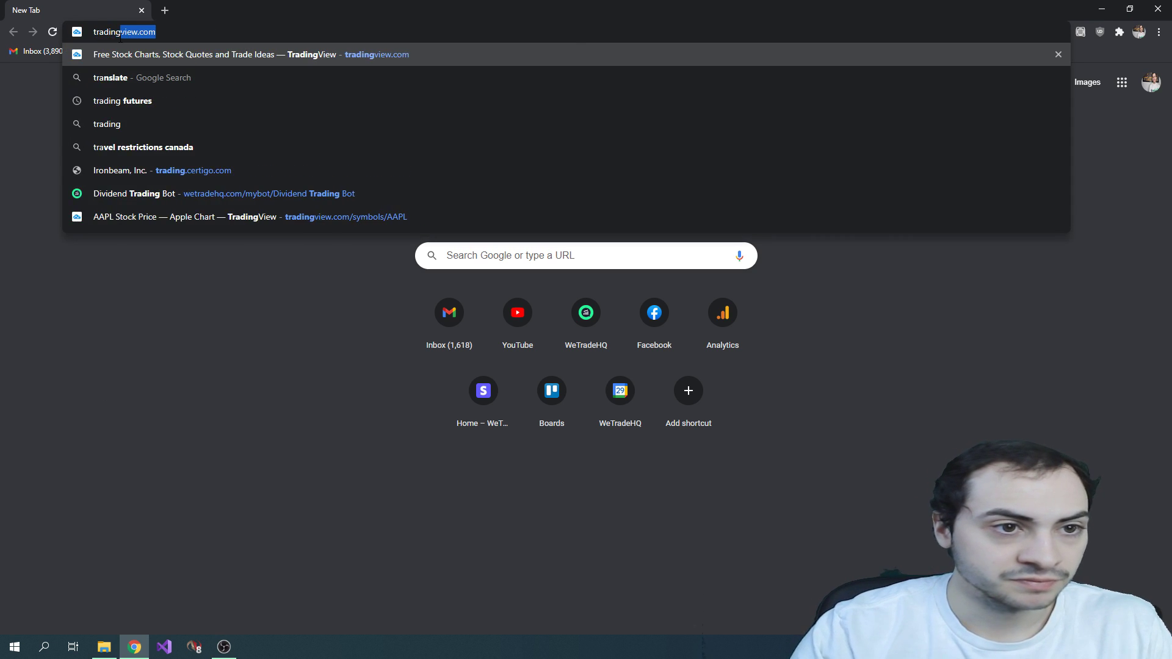
{"action": "key", "text": "Return"}
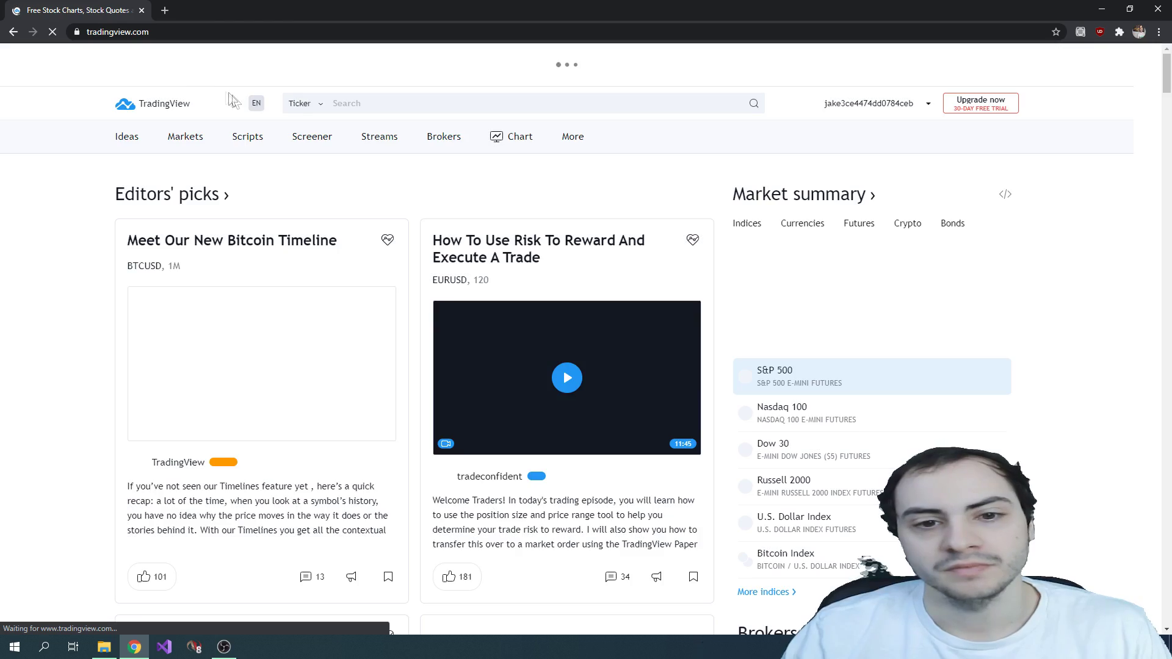
Search for TSLA and open its full-featured 1h chart.
{"action": "left_click", "coordinate": [466, 107]}
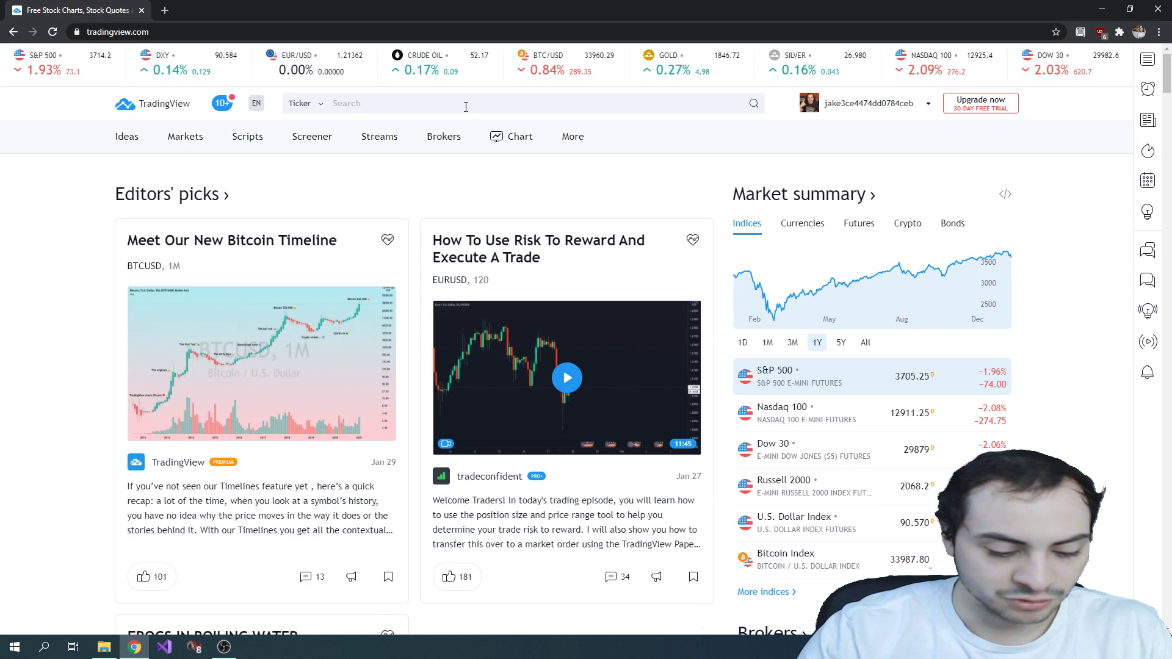
{"action": "type", "text": "TSLA"}
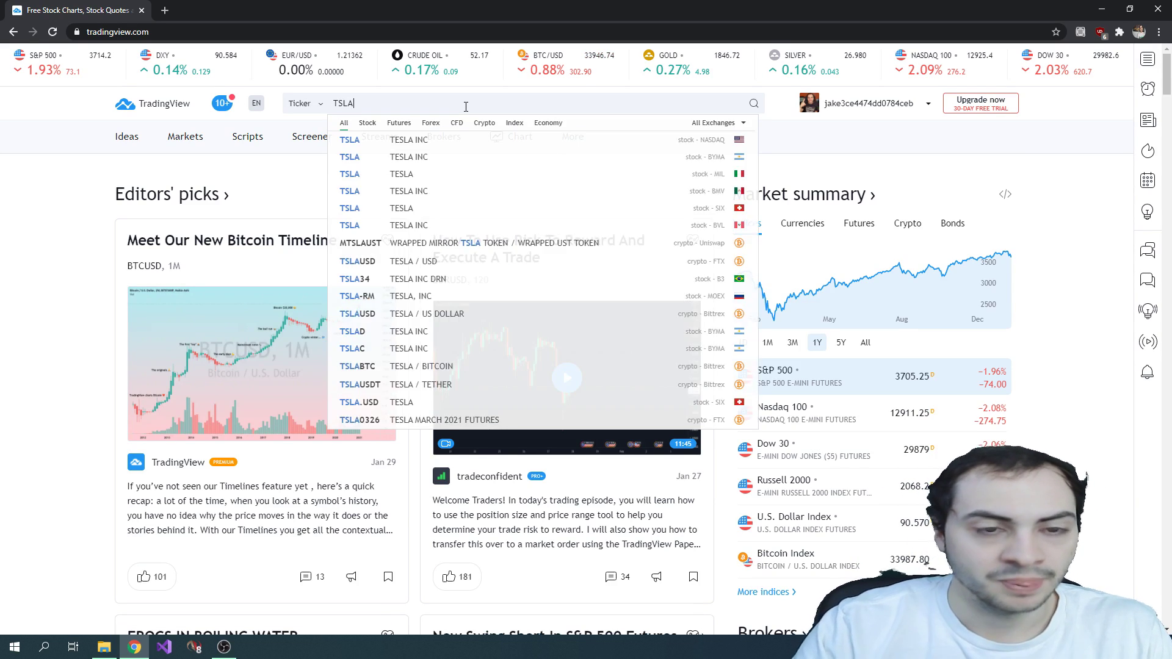
{"action": "key", "text": "Return"}
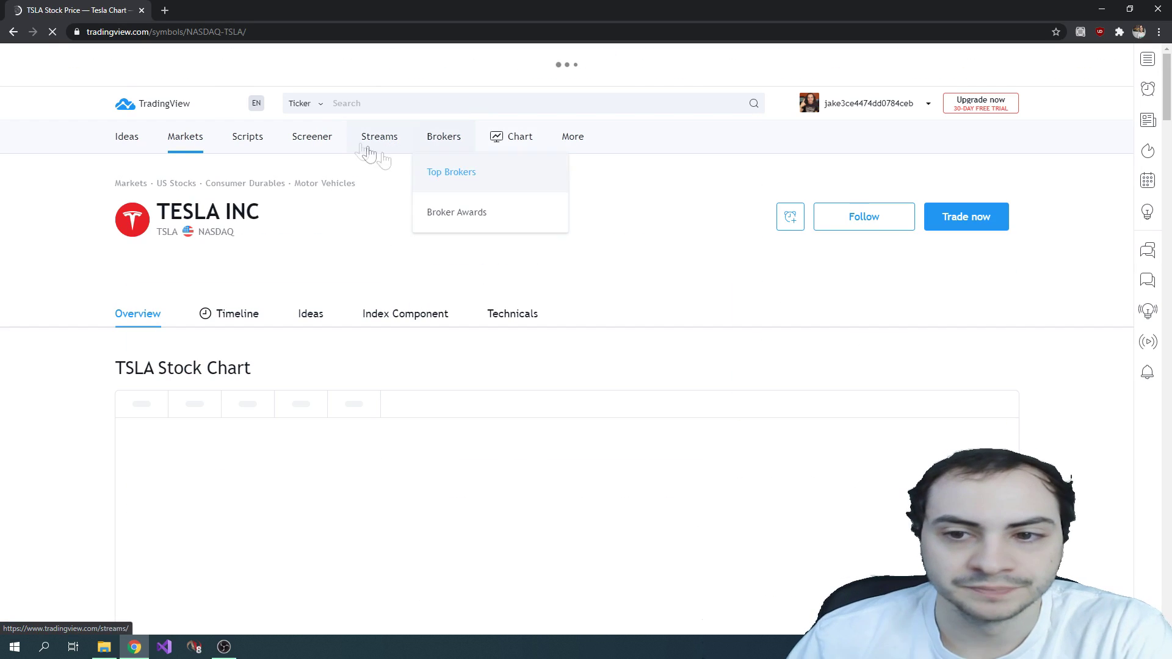
{"action": "left_click", "coordinate": [909, 368]}
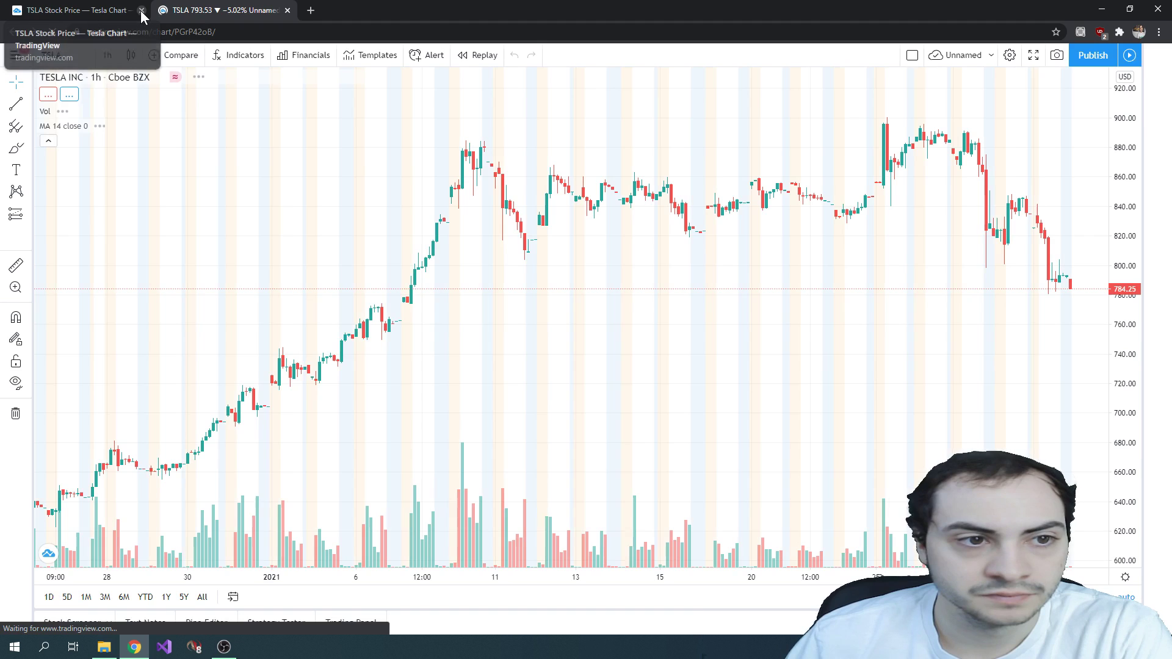
Close the old TSLA stock page and start a new TSLA alert, moving the dialog aside.
{"action": "left_click", "coordinate": [141, 9]}
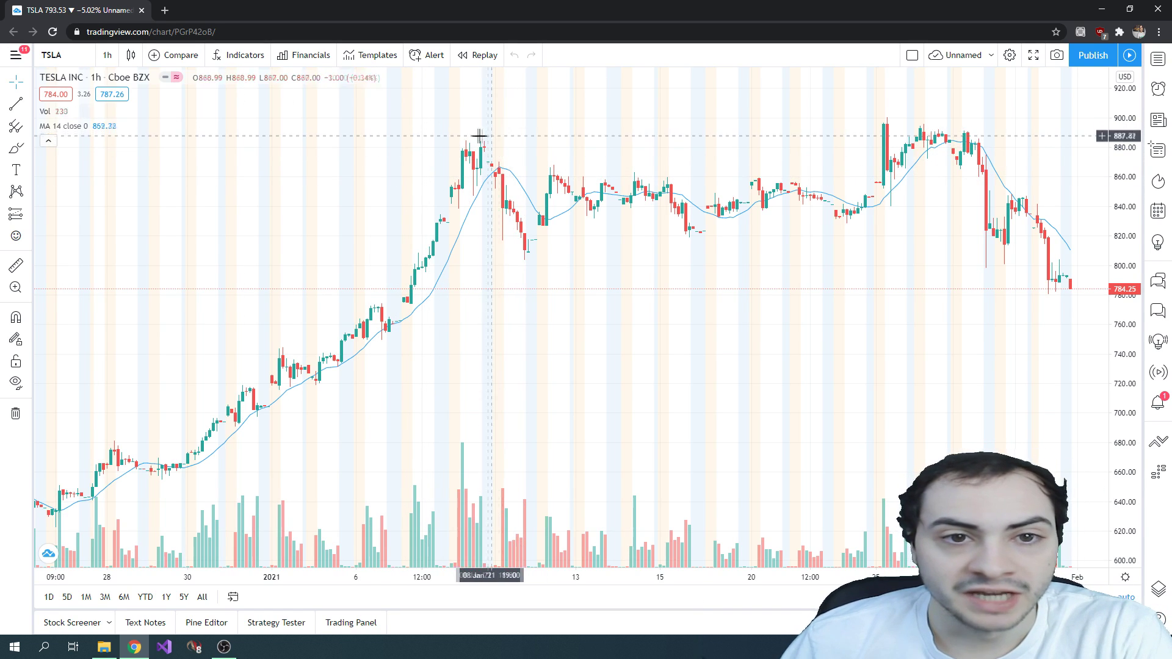
{"action": "left_click", "coordinate": [428, 60]}
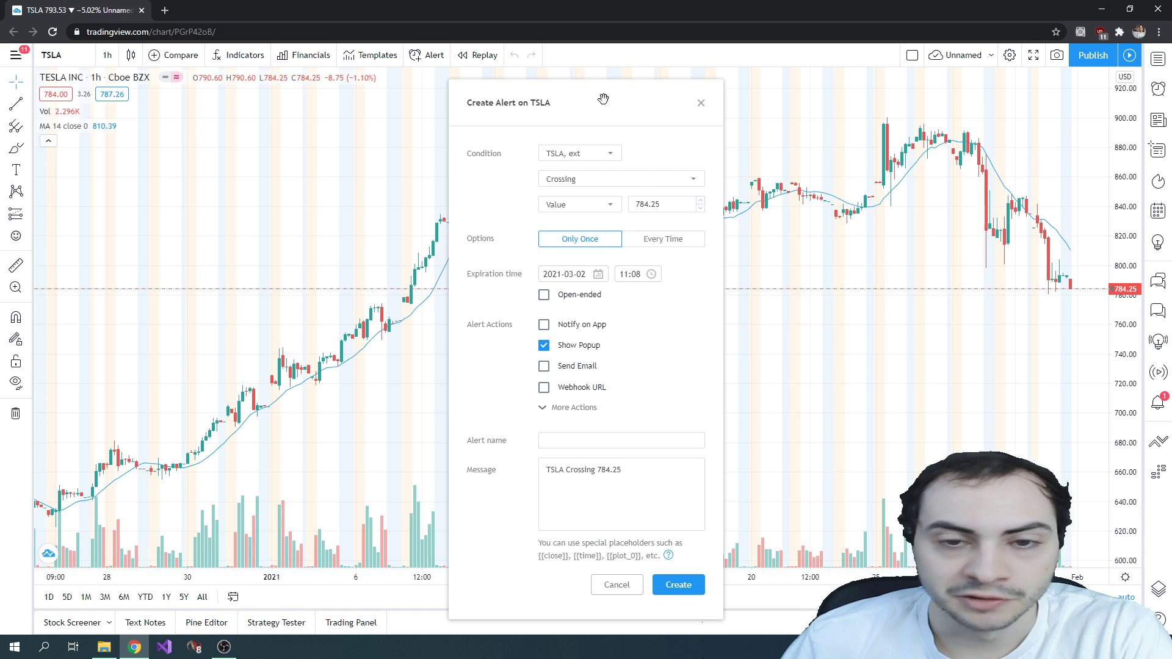
{"action": "left_click_drag", "start_coordinate": [608, 96], "coordinate": [679, 68]}
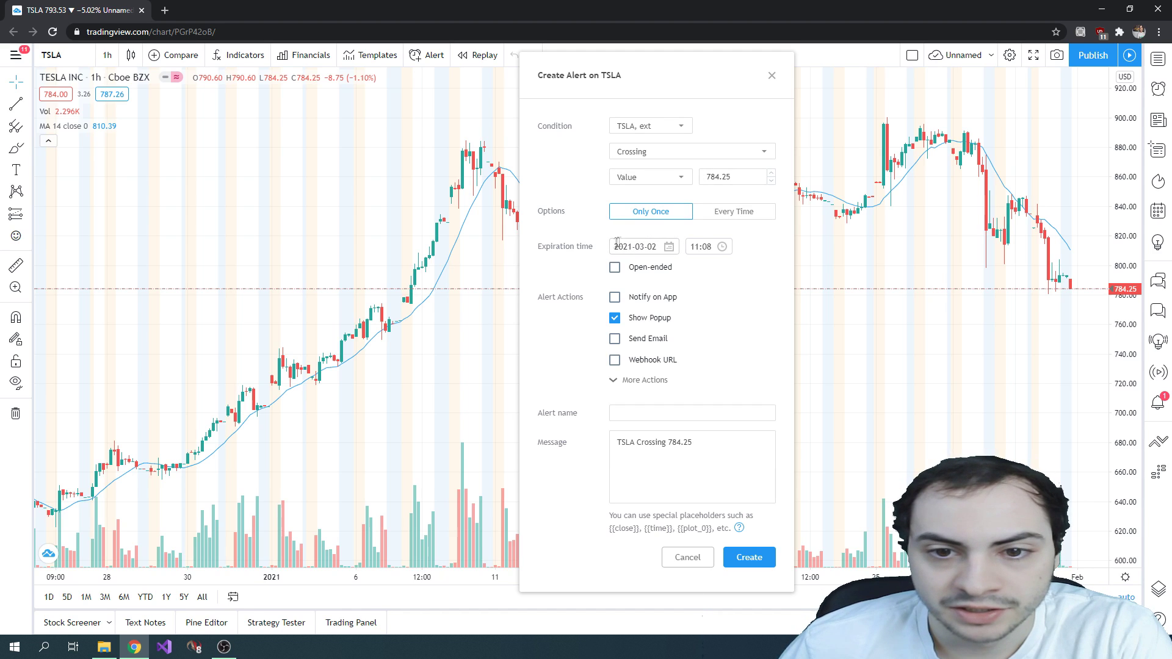
Expand More Actions, try ticking Webhook URL, and open the free trial offer.
{"action": "left_click", "coordinate": [628, 381]}
{"action": "left_click", "coordinate": [614, 360]}
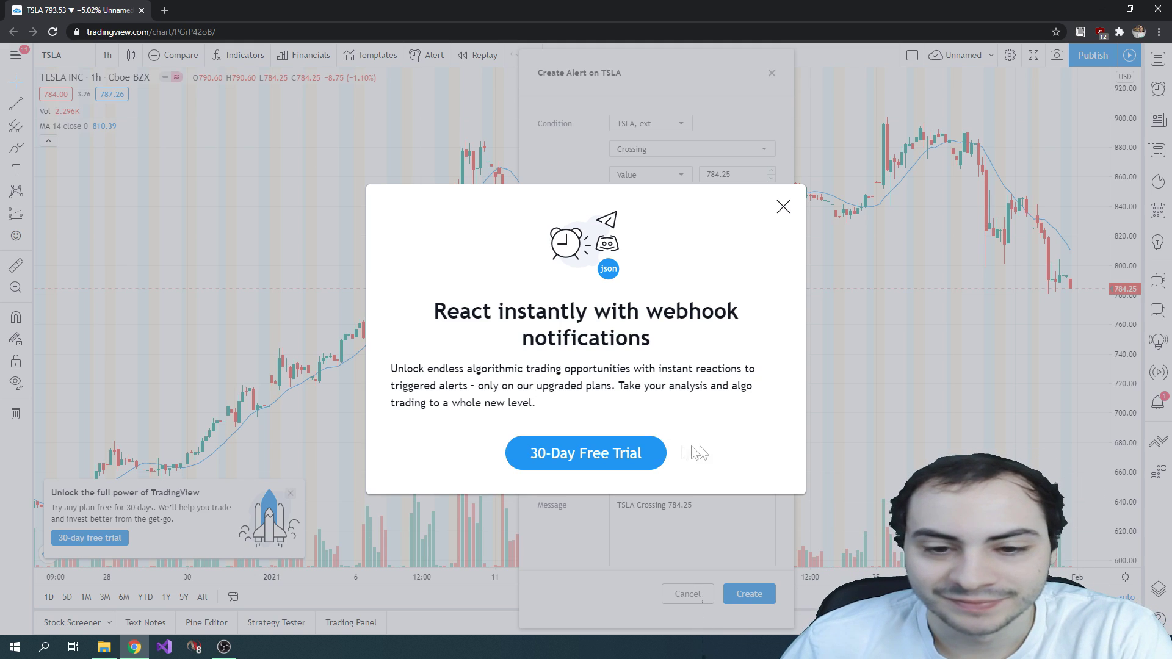
{"action": "left_click", "coordinate": [611, 439]}
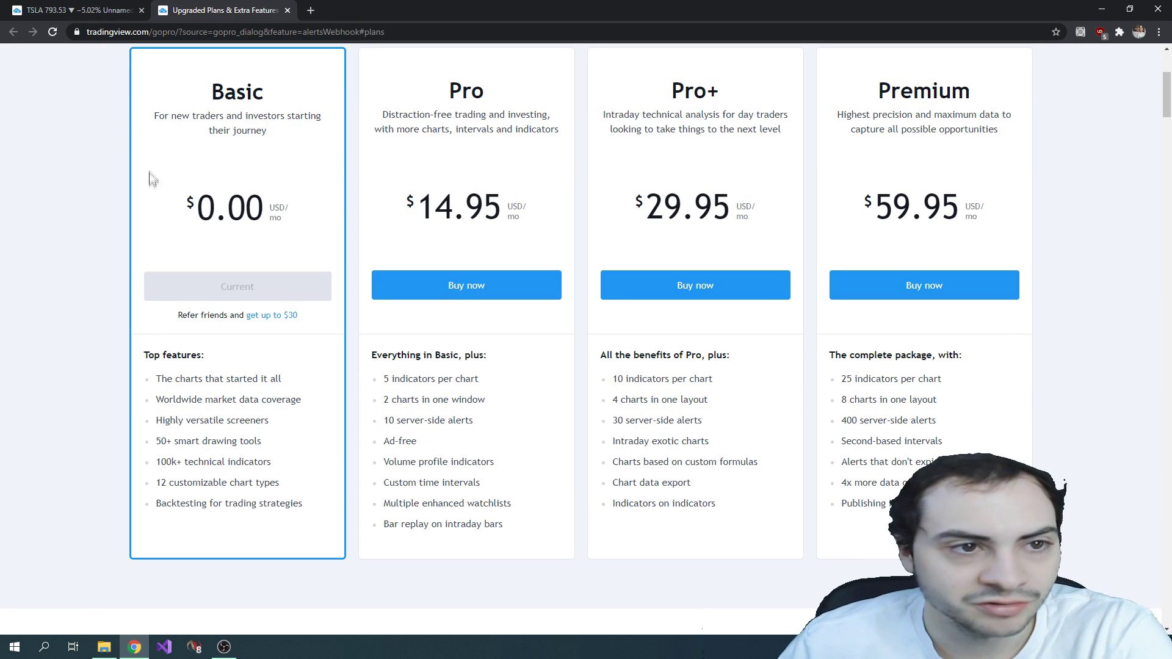
Retry ticking Webhook URL on the TSLA alert, dismissing the upgrade prompt each time.
{"action": "left_click", "coordinate": [82, 6]}
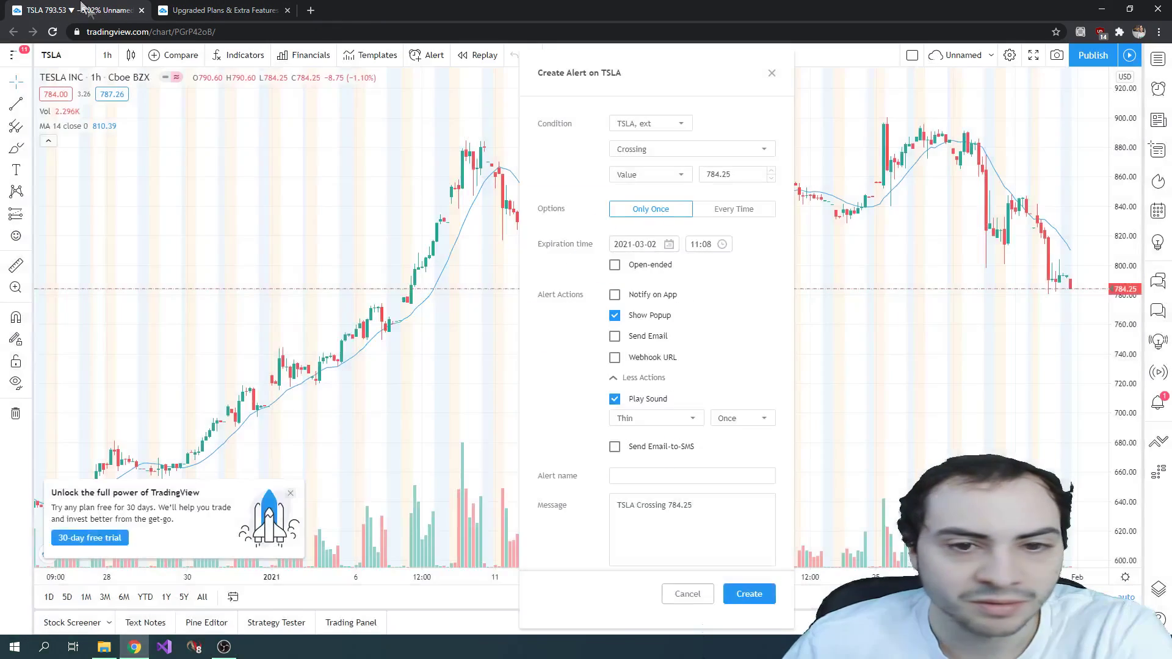
{"action": "left_click", "coordinate": [614, 359]}
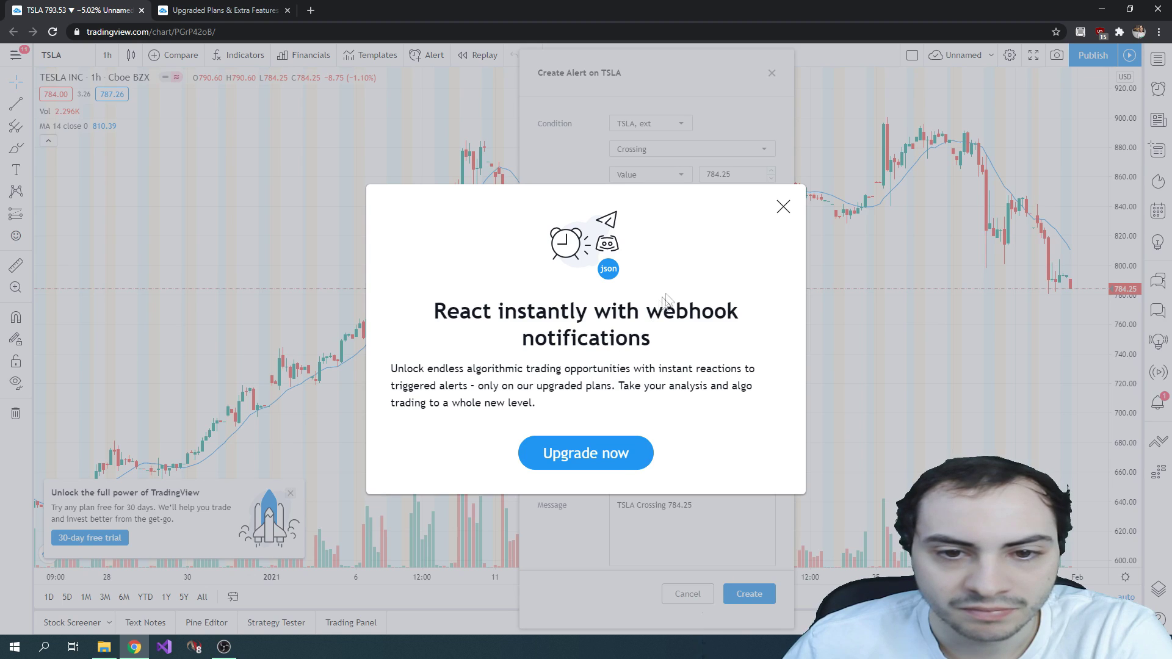
{"action": "left_click", "coordinate": [783, 206]}
{"action": "left_click", "coordinate": [615, 361]}
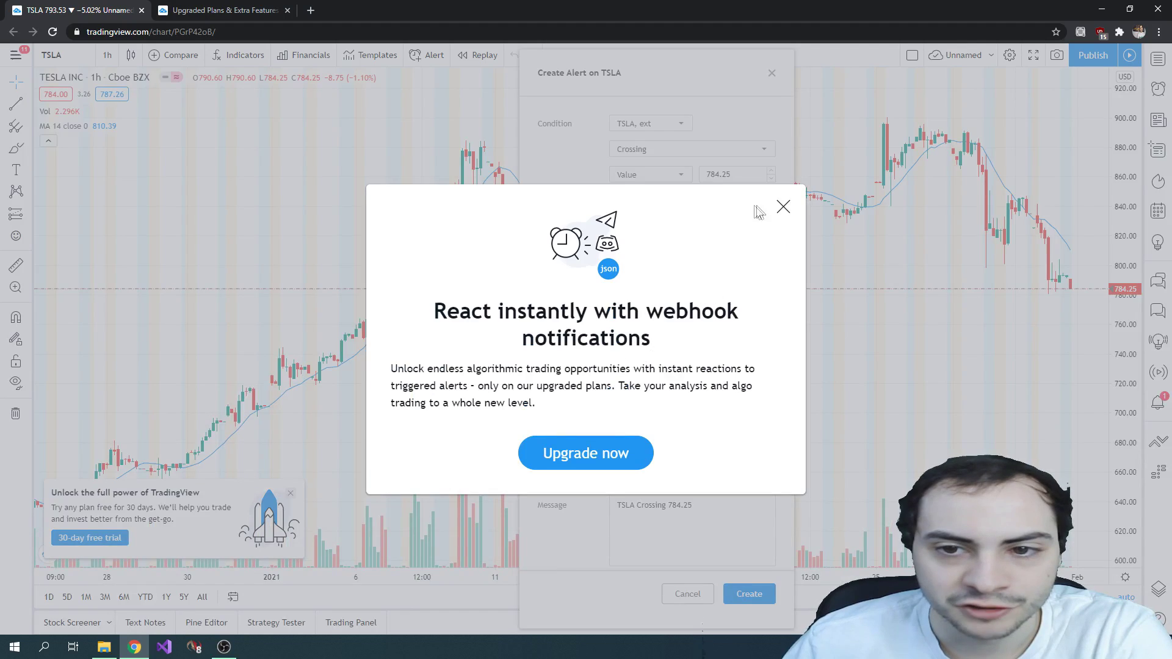
{"action": "left_click", "coordinate": [783, 206]}
{"action": "left_click", "coordinate": [615, 360]}
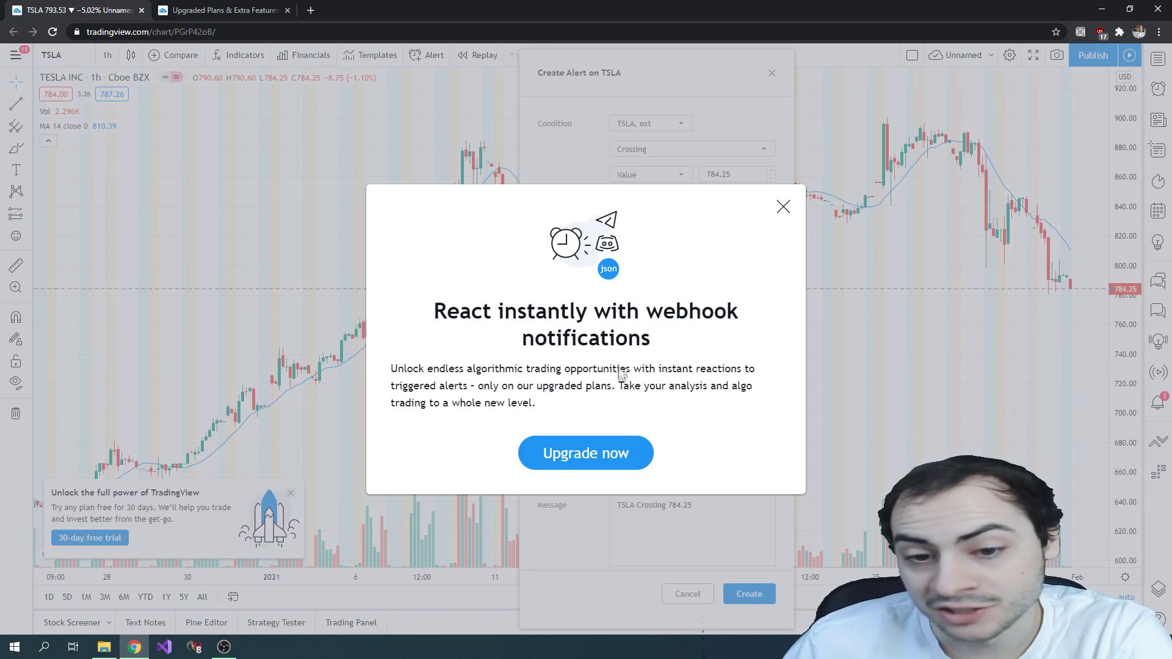
Browse the TradingView upgrade plans page.
{"action": "left_click", "coordinate": [617, 456]}
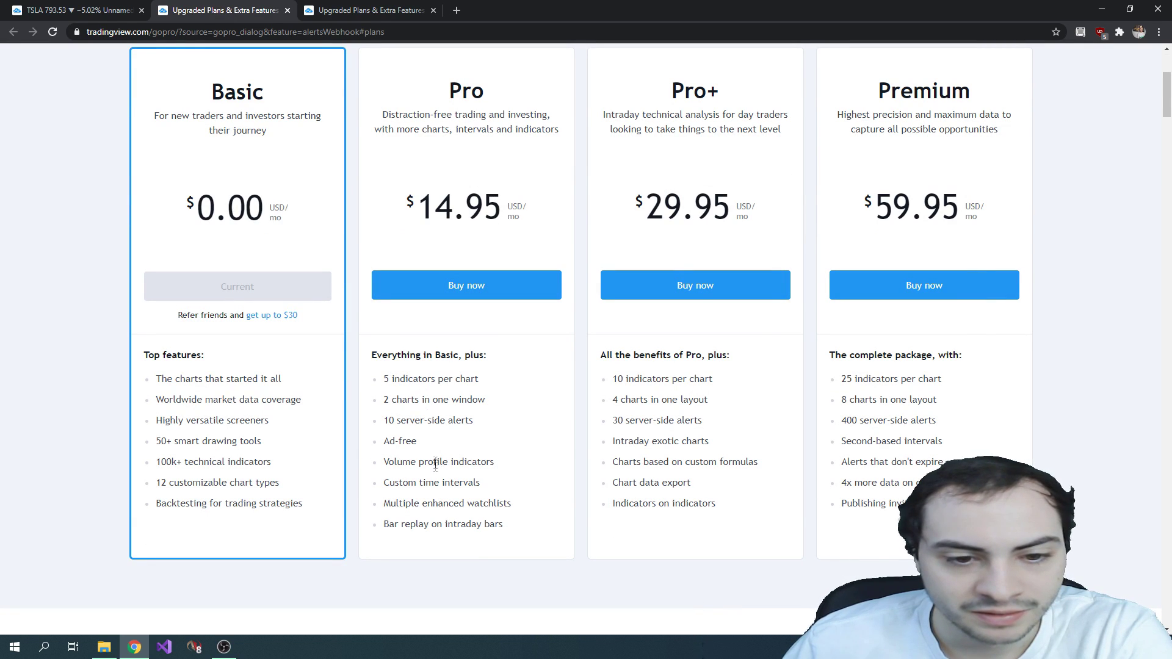
{"action": "left_click_drag", "start_coordinate": [398, 420], "coordinate": [465, 420]}
{"action": "scroll", "coordinate": [465, 419], "scroll_direction": "up", "scroll_amount": 1}
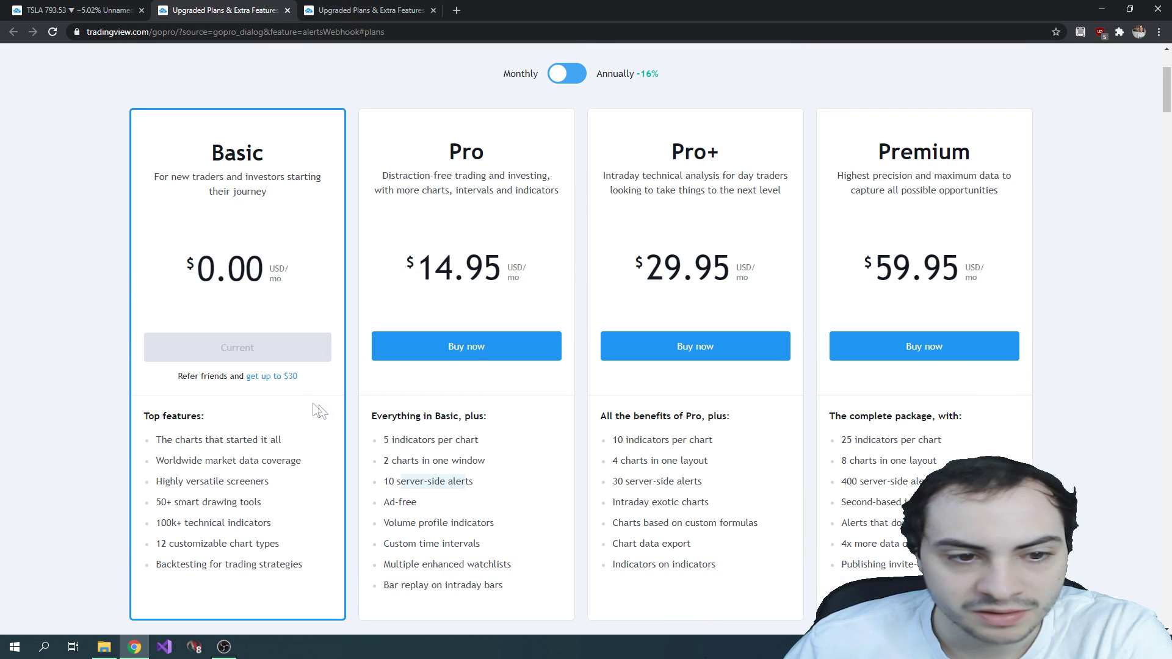
{"action": "scroll", "coordinate": [395, 388], "scroll_direction": "up", "scroll_amount": 2}
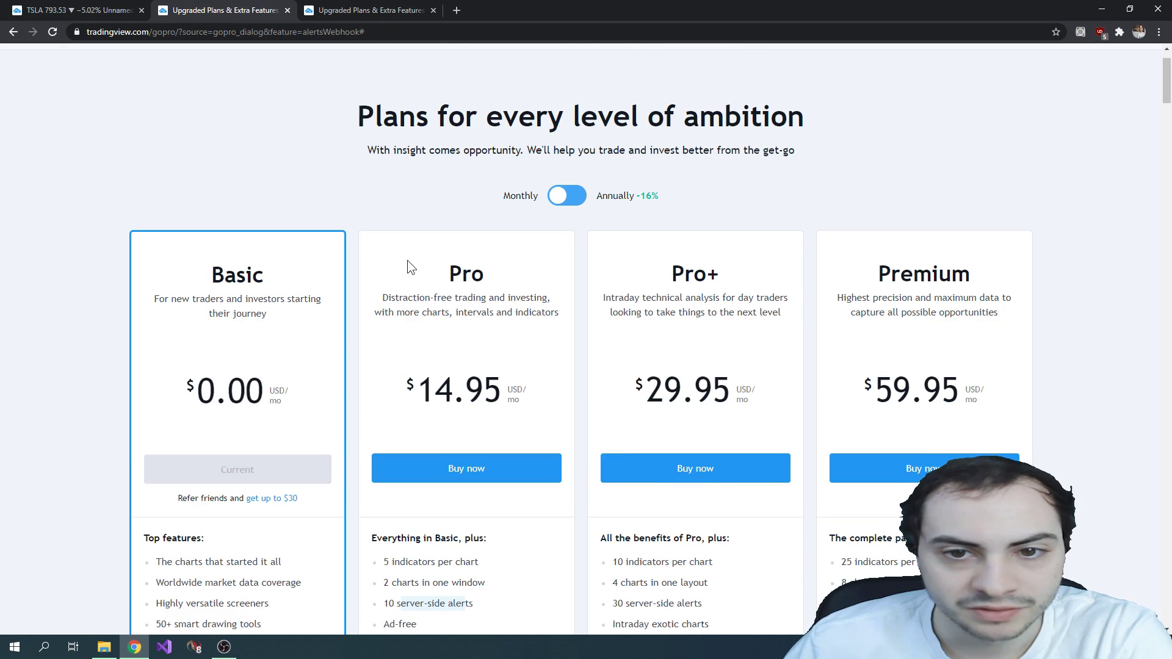
{"action": "scroll", "coordinate": [408, 260], "scroll_direction": "down", "scroll_amount": 2}
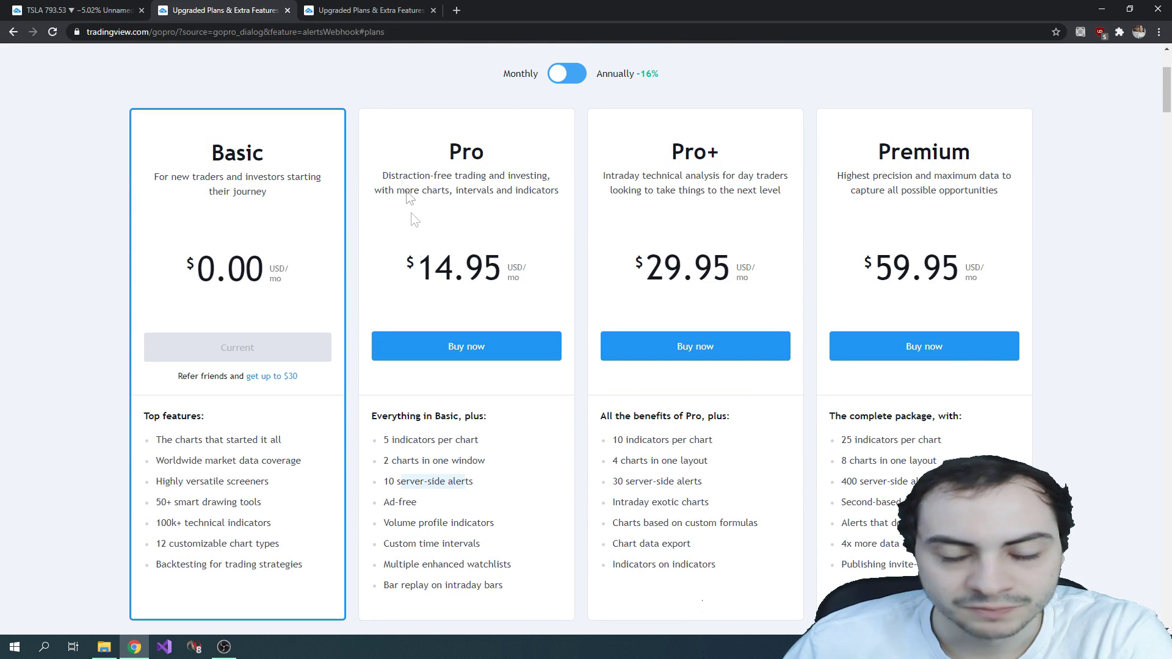
Retry the Webhook URL option, dismiss the upsell, and close the duplicate plans page.
{"action": "left_click", "coordinate": [125, 10]}
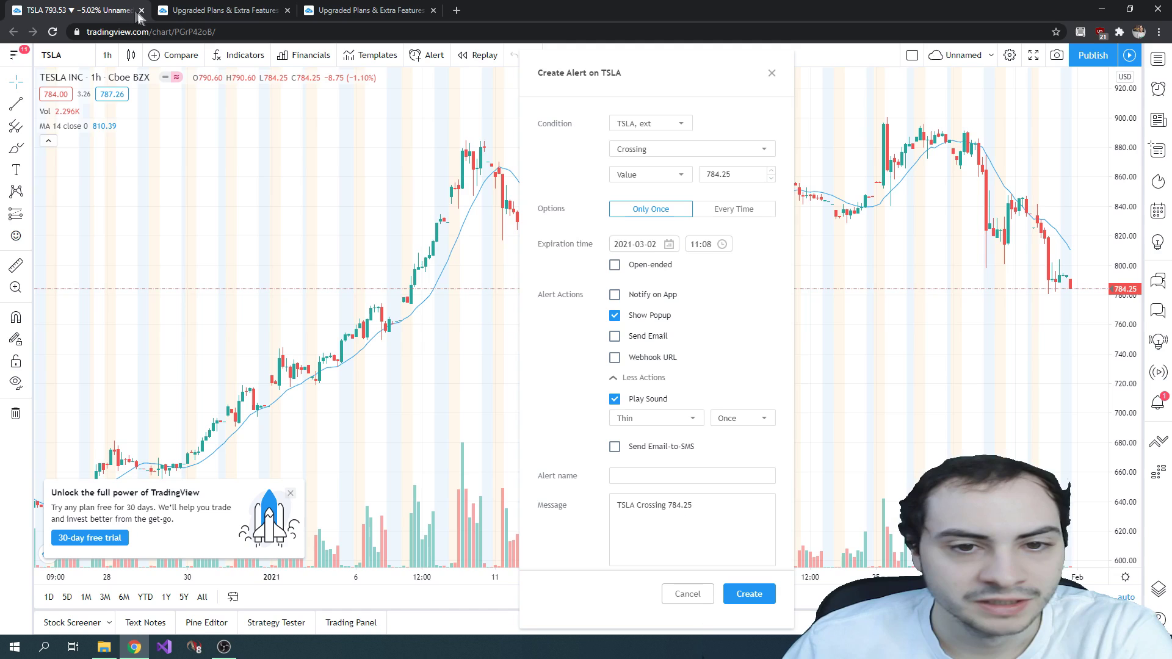
{"action": "left_click", "coordinate": [614, 357]}
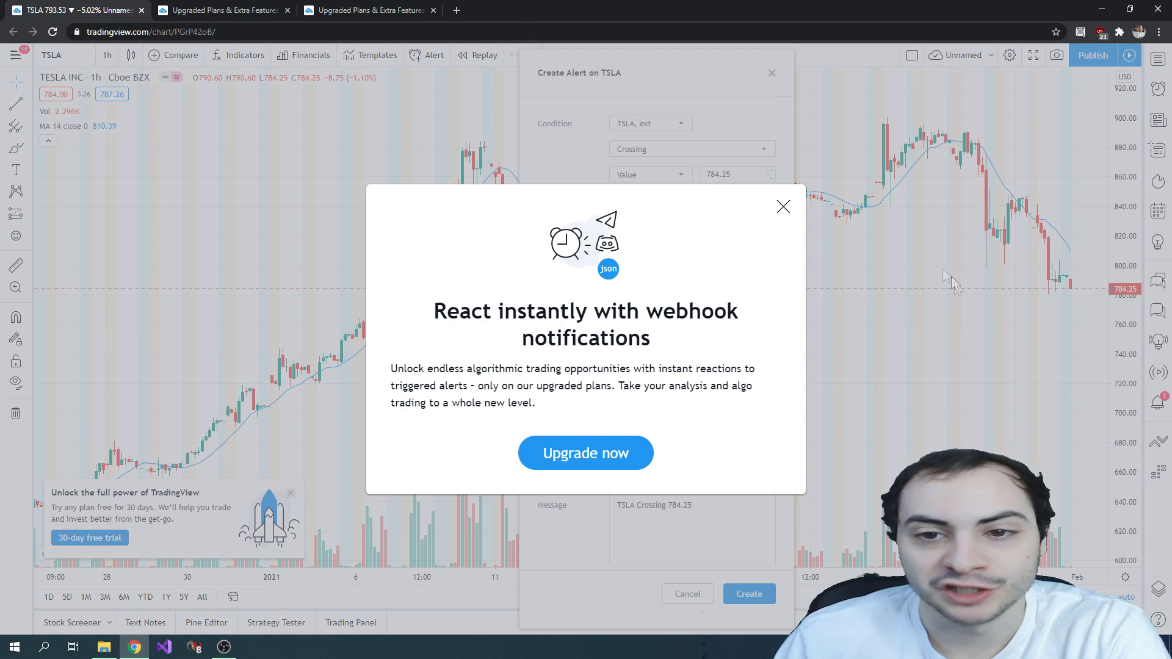
{"action": "left_click", "coordinate": [783, 206]}
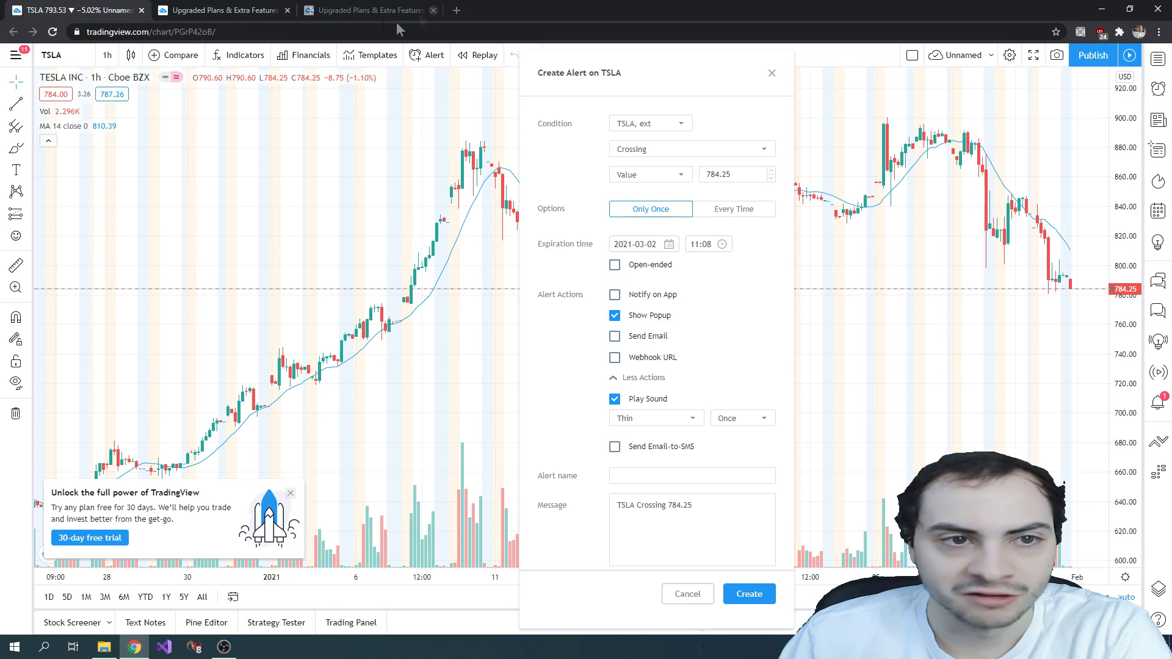
{"action": "left_click", "coordinate": [433, 10]}
Order the Pro plan monthly, authorizing automatic charges and submitting the subscription.
{"action": "left_click", "coordinate": [220, 11]}
{"action": "left_click", "coordinate": [474, 349]}
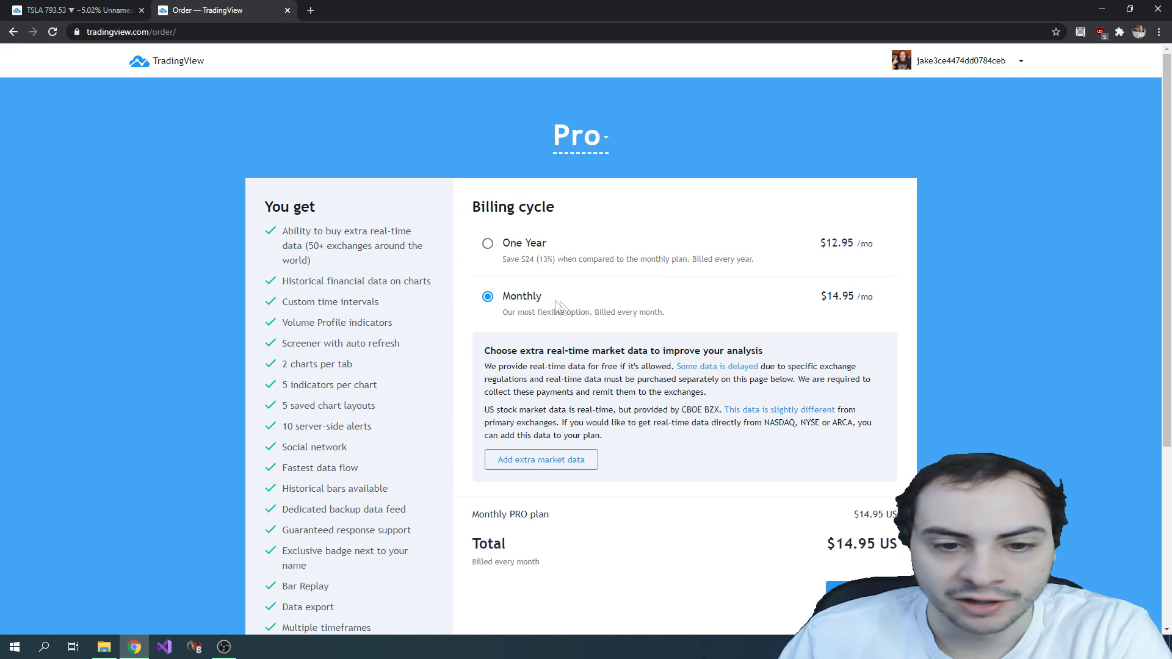
{"action": "scroll", "coordinate": [571, 290], "scroll_direction": "down", "scroll_amount": 3}
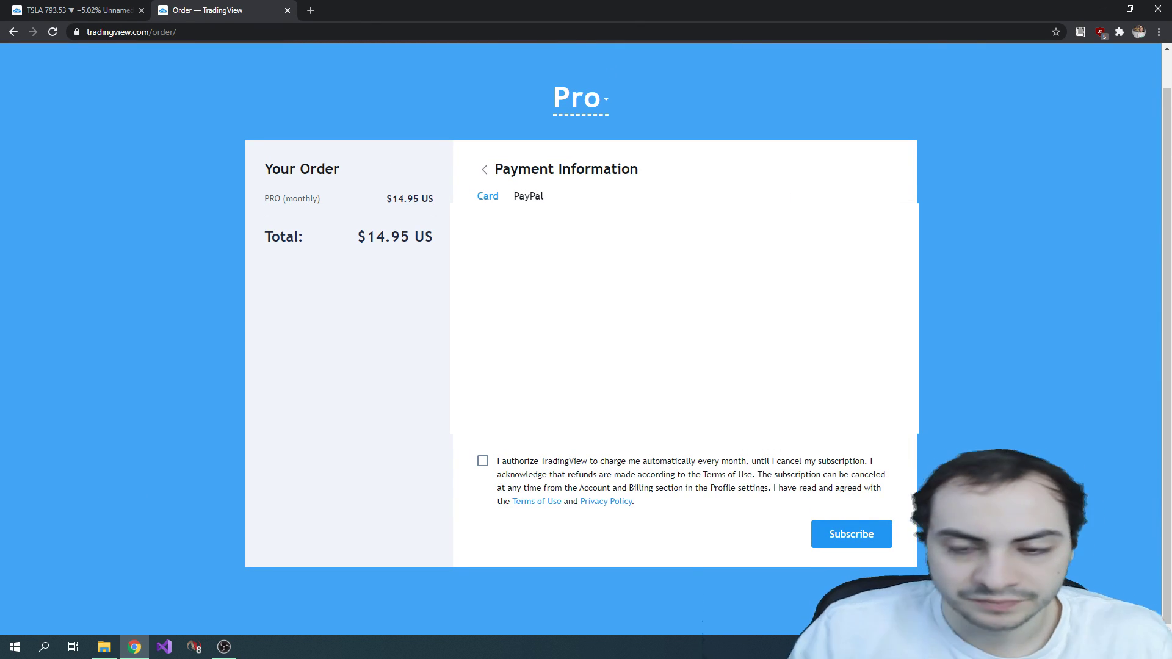
{"action": "left_click", "coordinate": [482, 461]}
{"action": "left_click", "coordinate": [851, 534]}
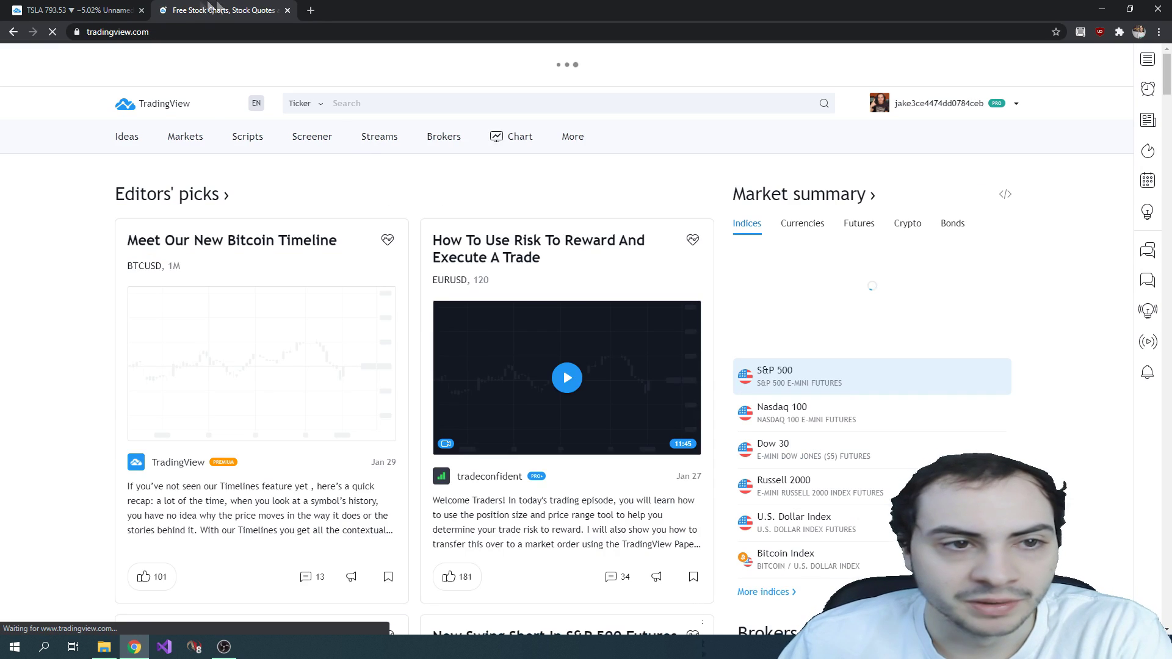
Reload the TSLA chart and close the leftover home page tab.
{"action": "left_click", "coordinate": [120, 6]}
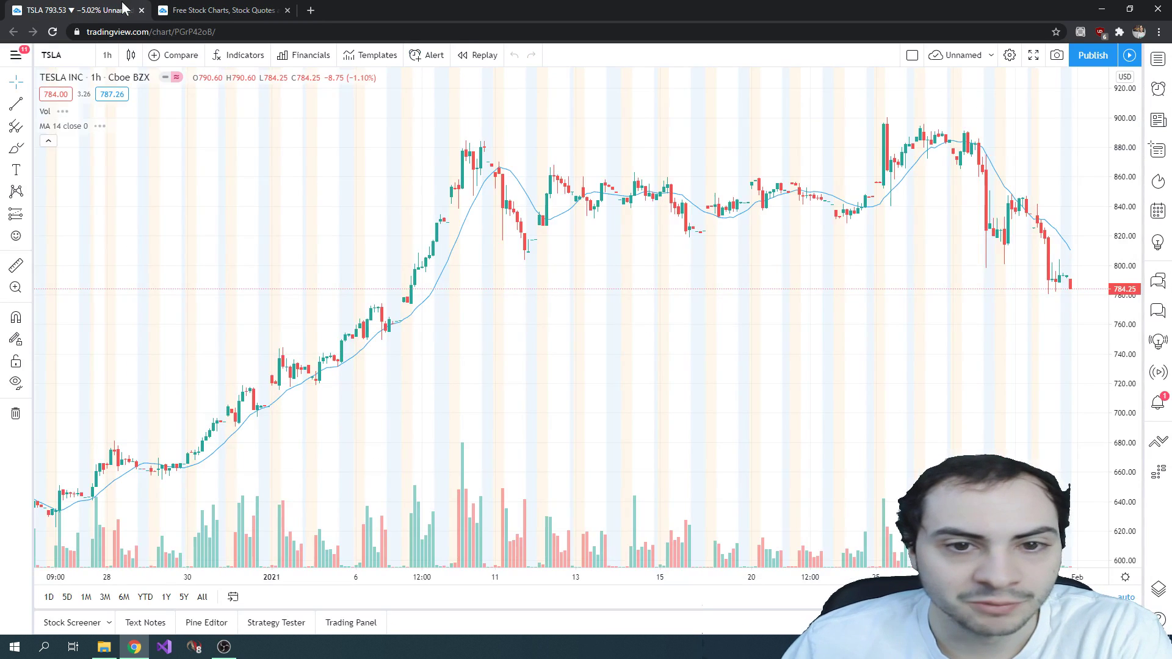
{"action": "left_click", "coordinate": [54, 32]}
{"action": "left_click", "coordinate": [287, 11]}
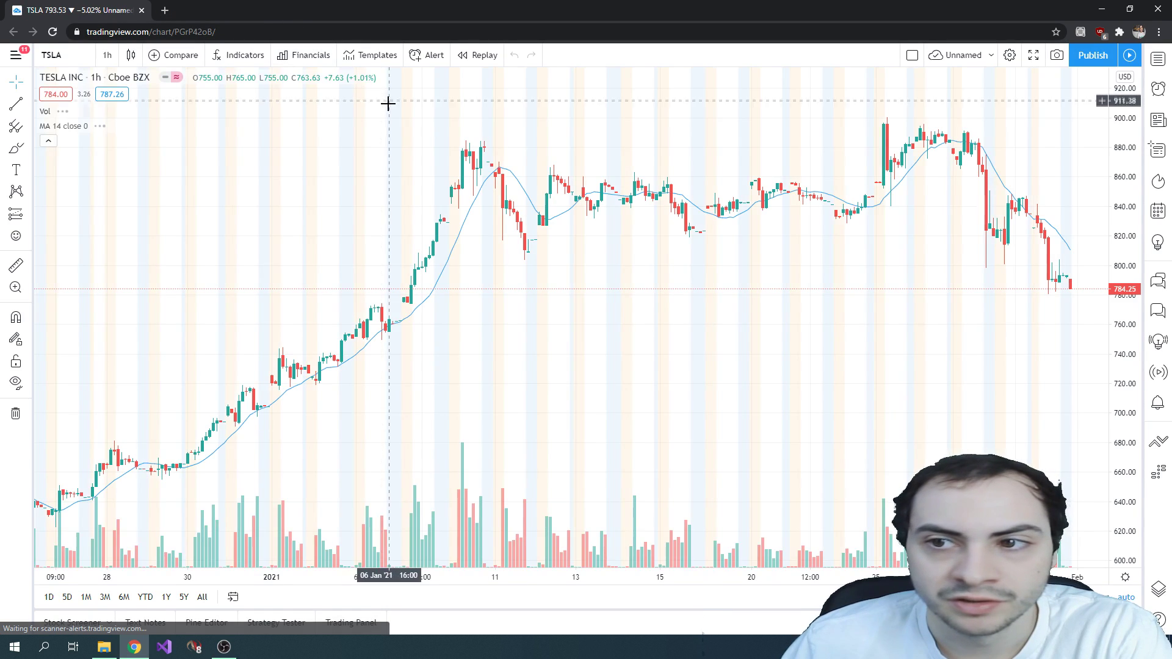
Create a new TSLA alert with Webhook URL ticked, ready for the address.
{"action": "left_click", "coordinate": [426, 58]}
{"action": "left_click", "coordinate": [544, 381]}
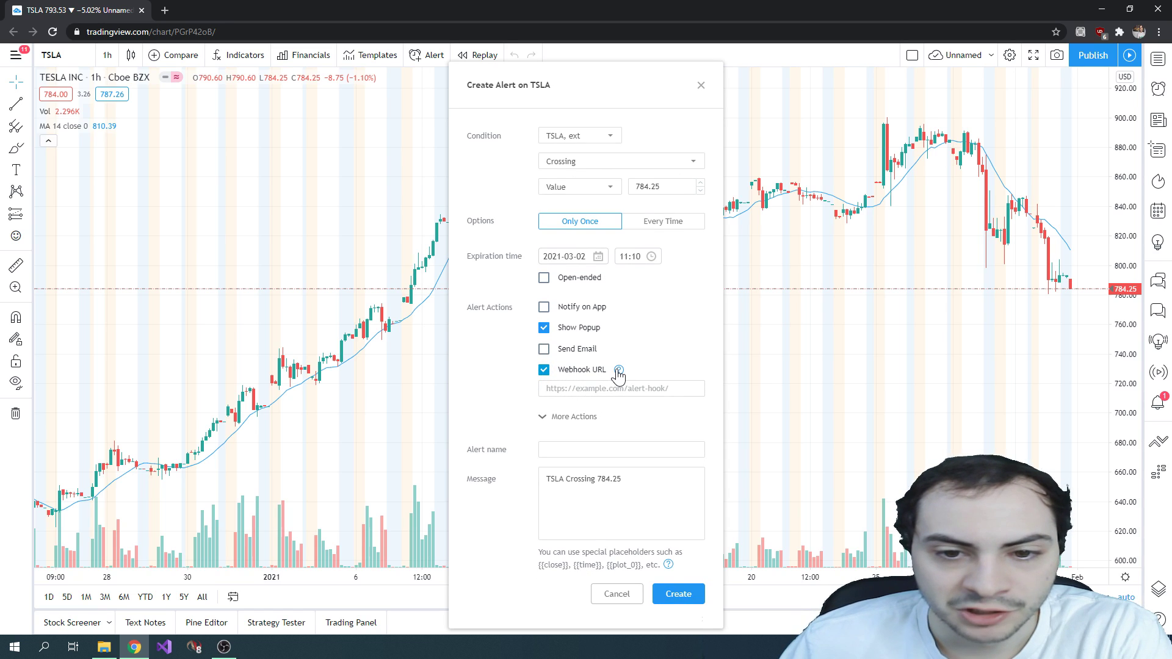
{"action": "left_click", "coordinate": [678, 387]}
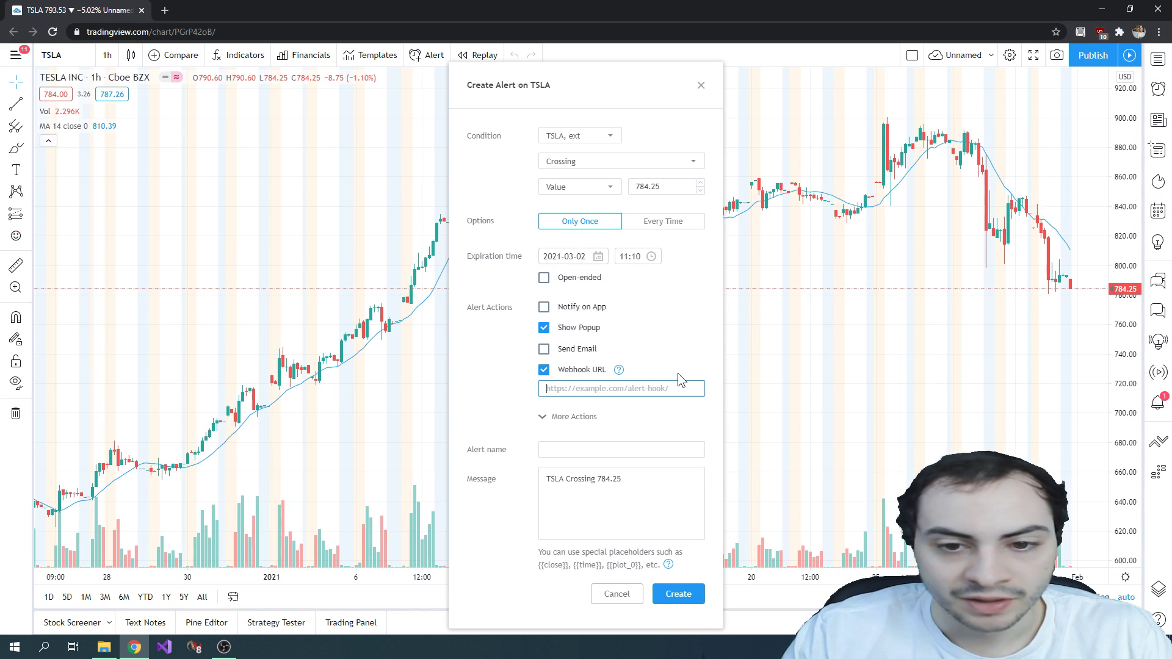
{"action": "type", "text": "mywebsi"}
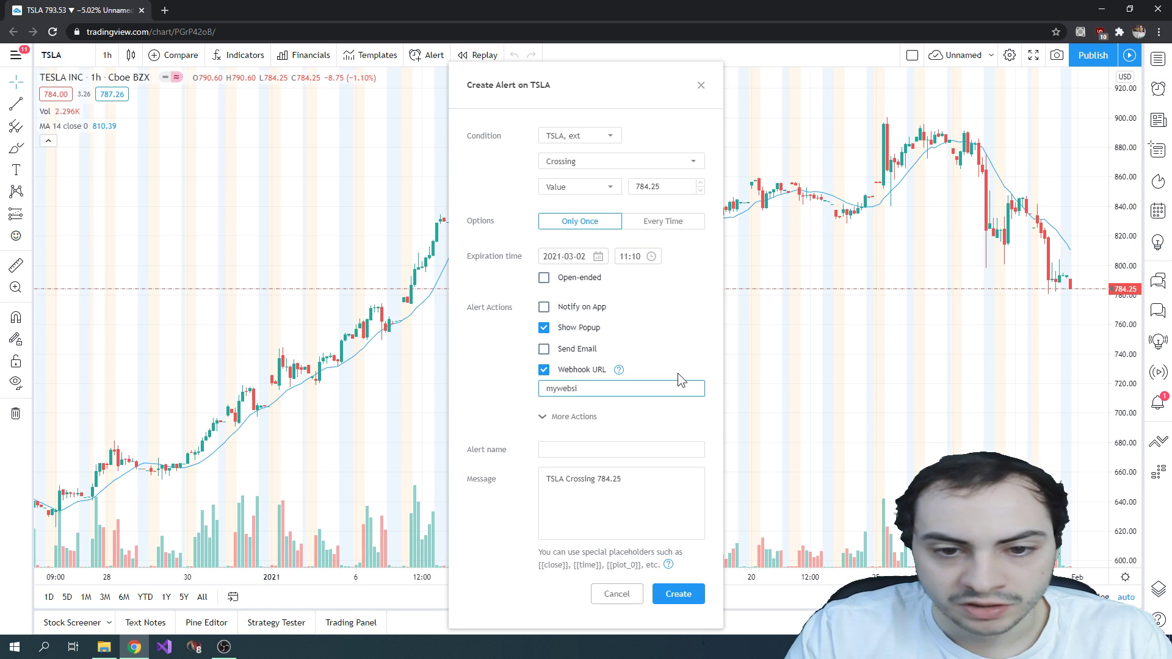
{"action": "key", "text": "BackSpace"}
{"action": "key", "text": "BackSpace"}
{"action": "key", "text": "BackSpace"}
{"action": "type", "text": "https://my"}
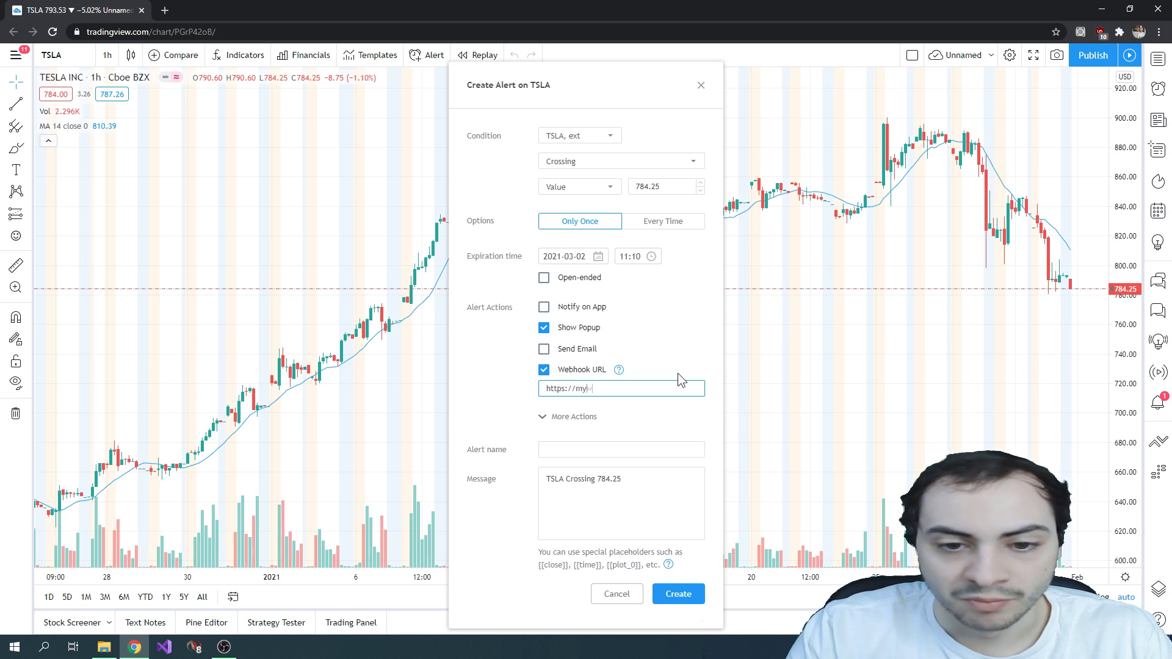
{"action": "type", "text": "website/trading"}
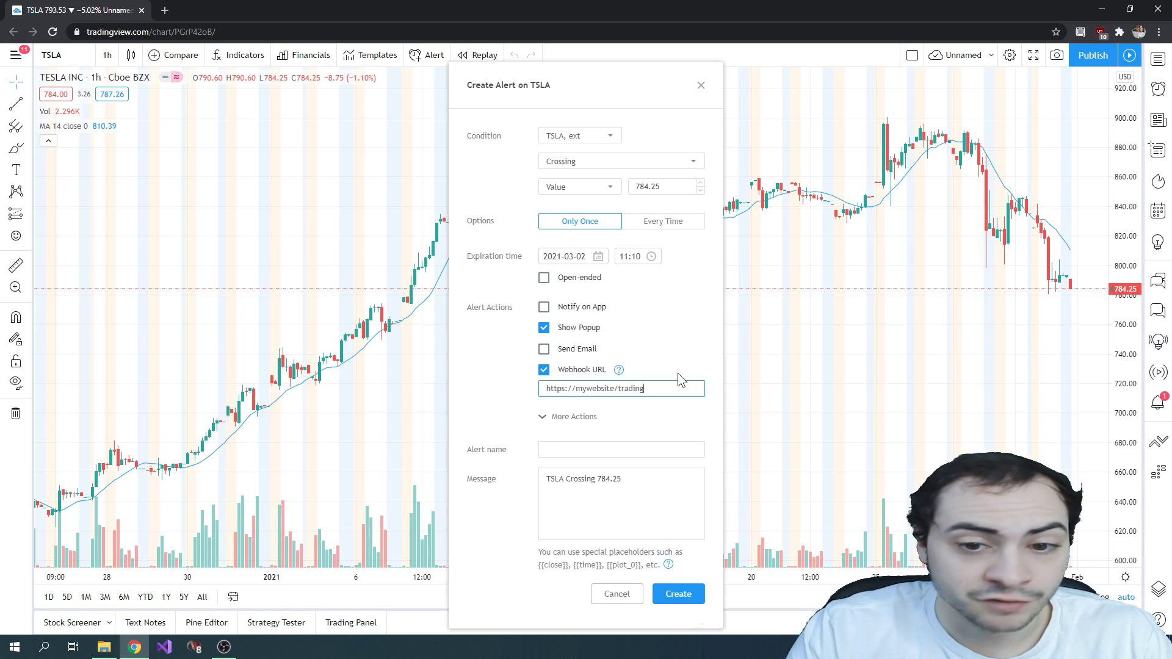
{"action": "type", "text": "viewwebhook"}
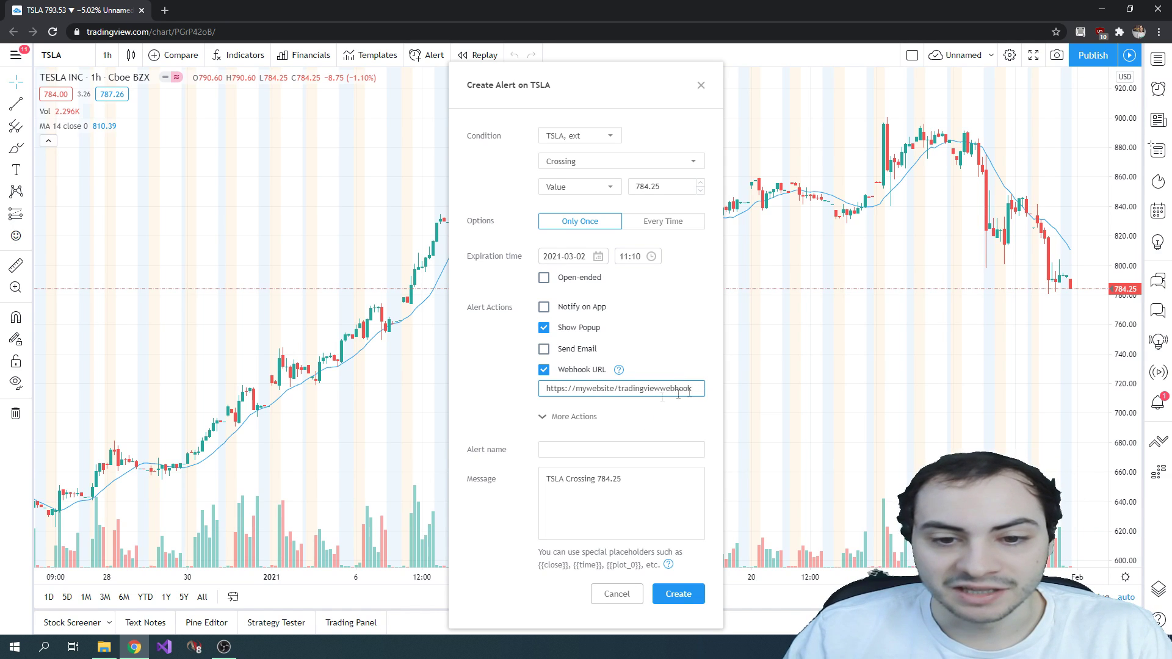
{"action": "left_click", "coordinate": [637, 479]}
Name the alert 'Cross' and change its message to 'Buy TSLA 5 Shares'.
{"action": "left_click", "coordinate": [612, 448]}
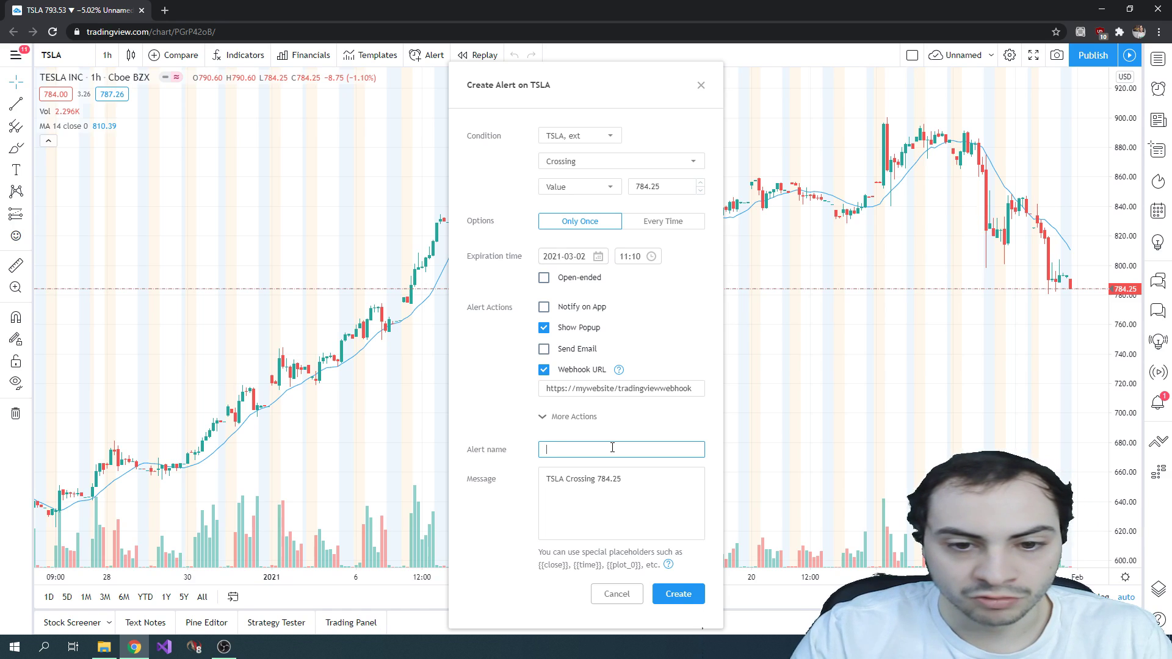
{"action": "type", "text": "Cross"}
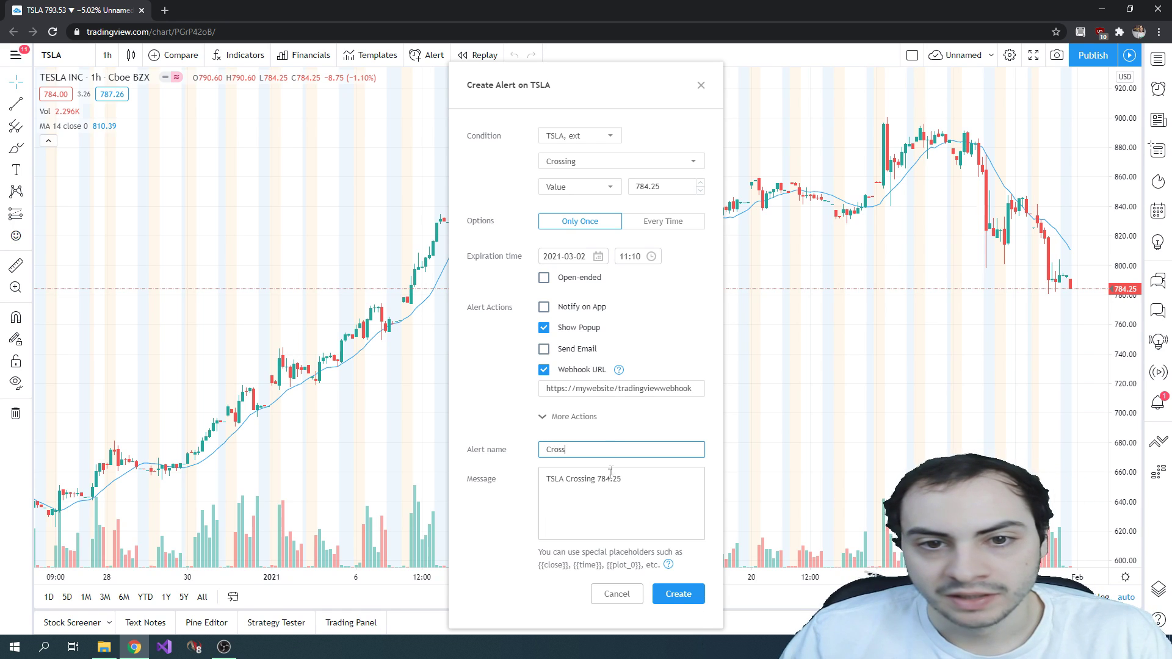
{"action": "left_click", "coordinate": [661, 485]}
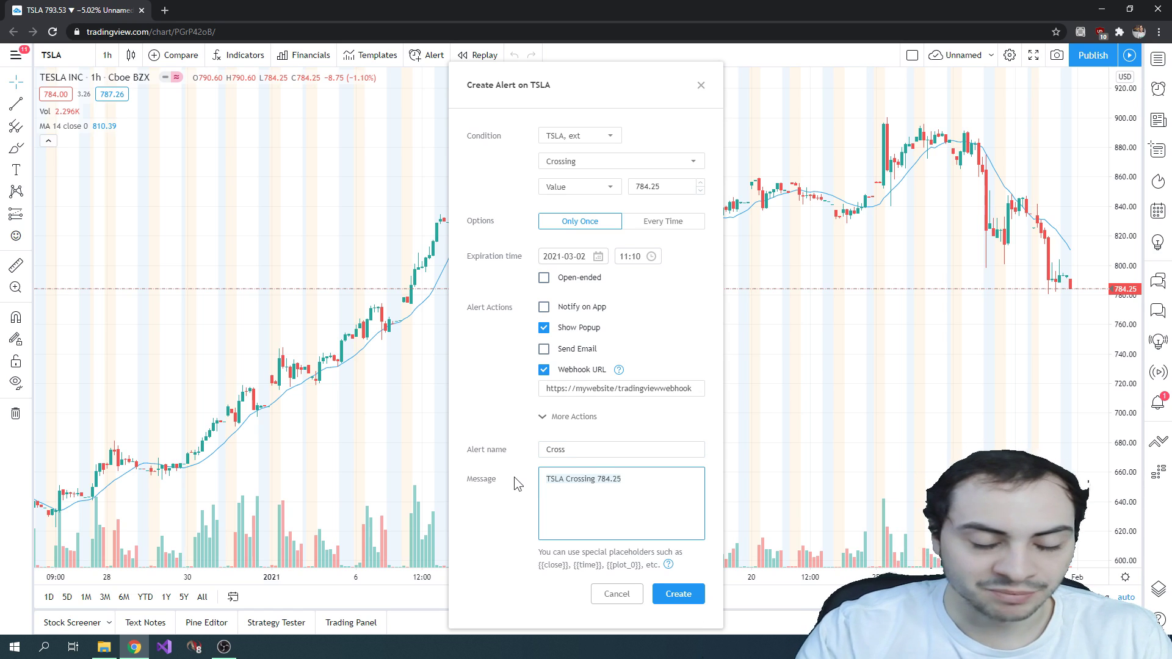
{"action": "type", "text": "Buy T"}
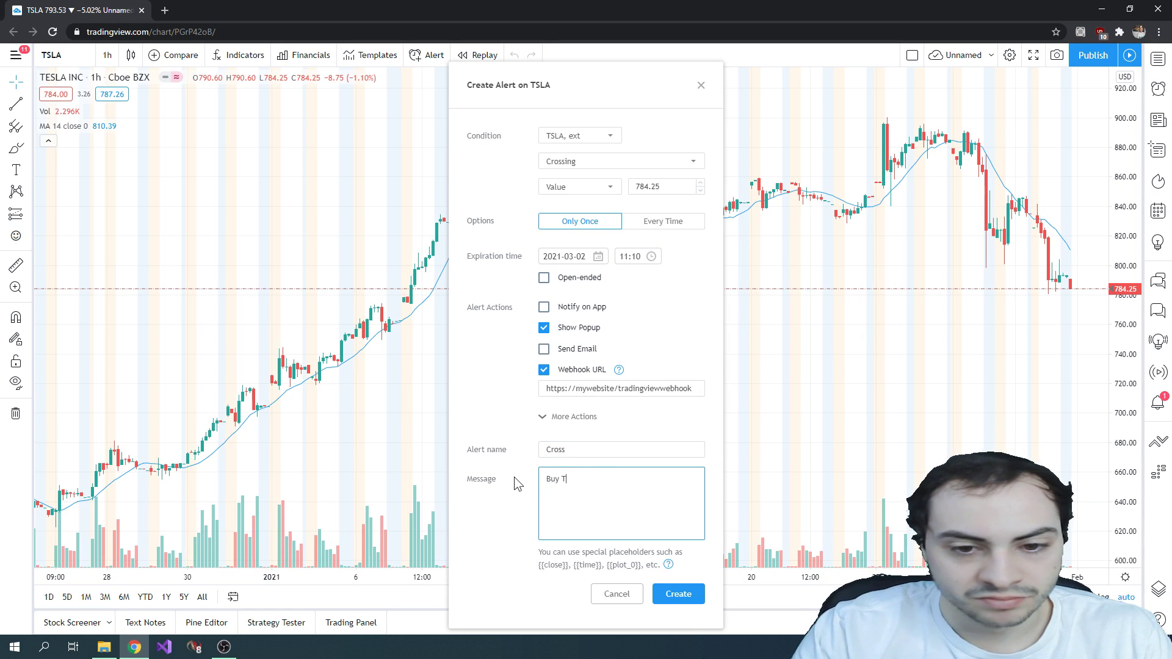
{"action": "type", "text": "SLA"}
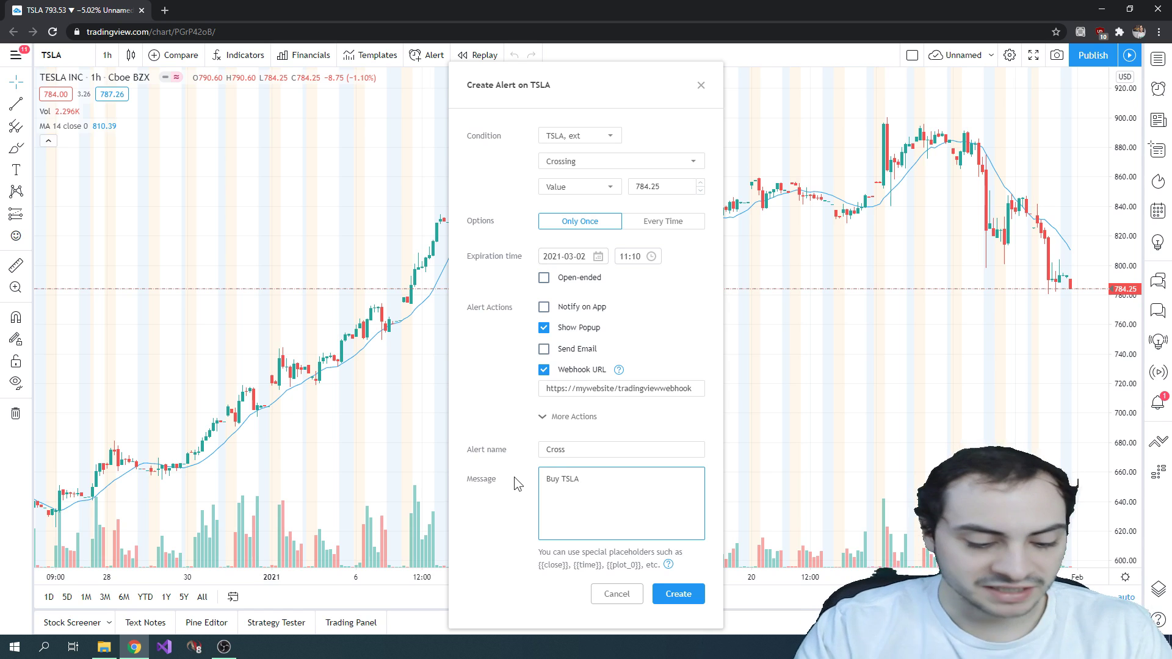
{"action": "type", "text": " 5 Shares"}
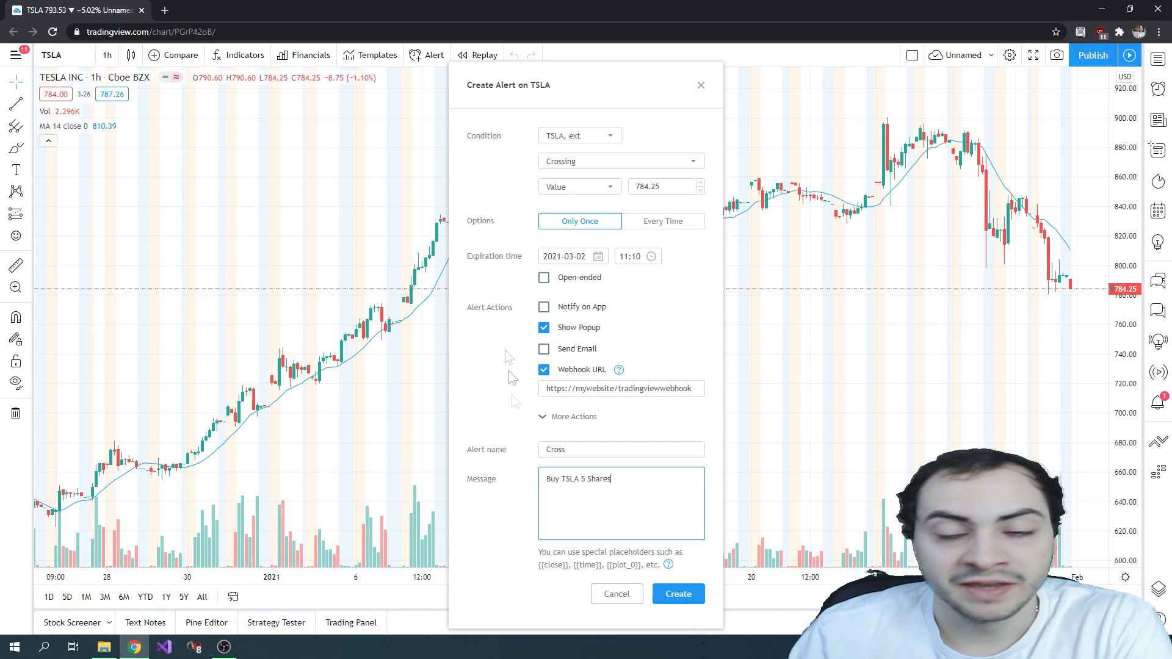
{"action": "left_click", "coordinate": [693, 162]}
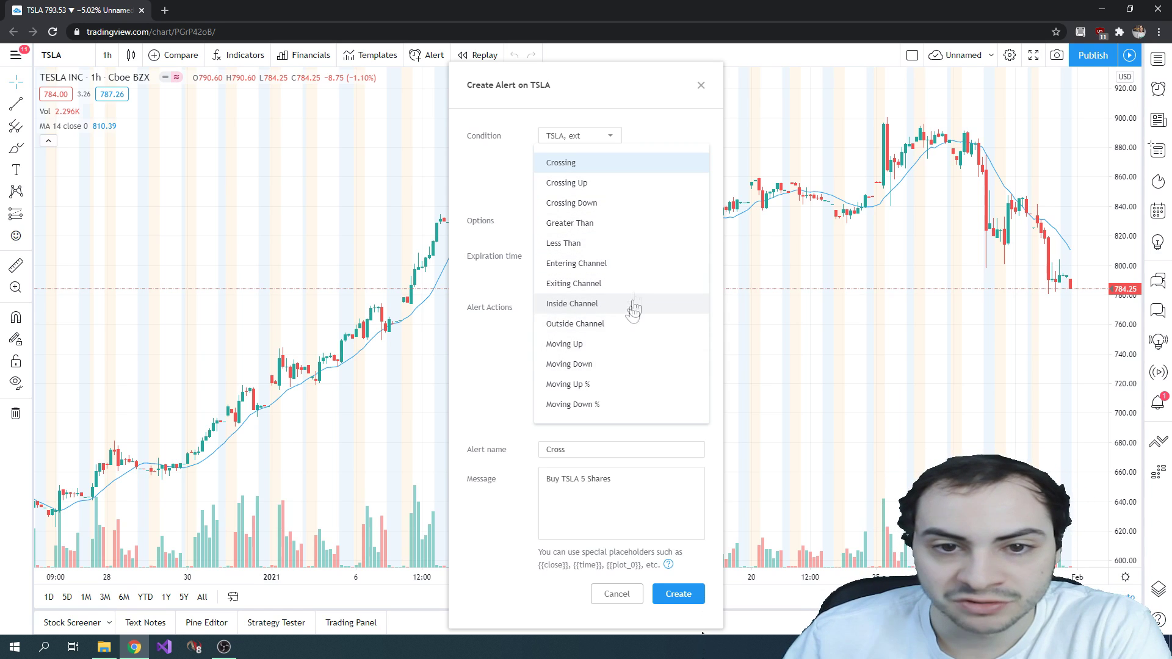
Set the alert condition to Crossing Up Value 784.25, then launch Visual Studio.
{"action": "left_click", "coordinate": [605, 183]}
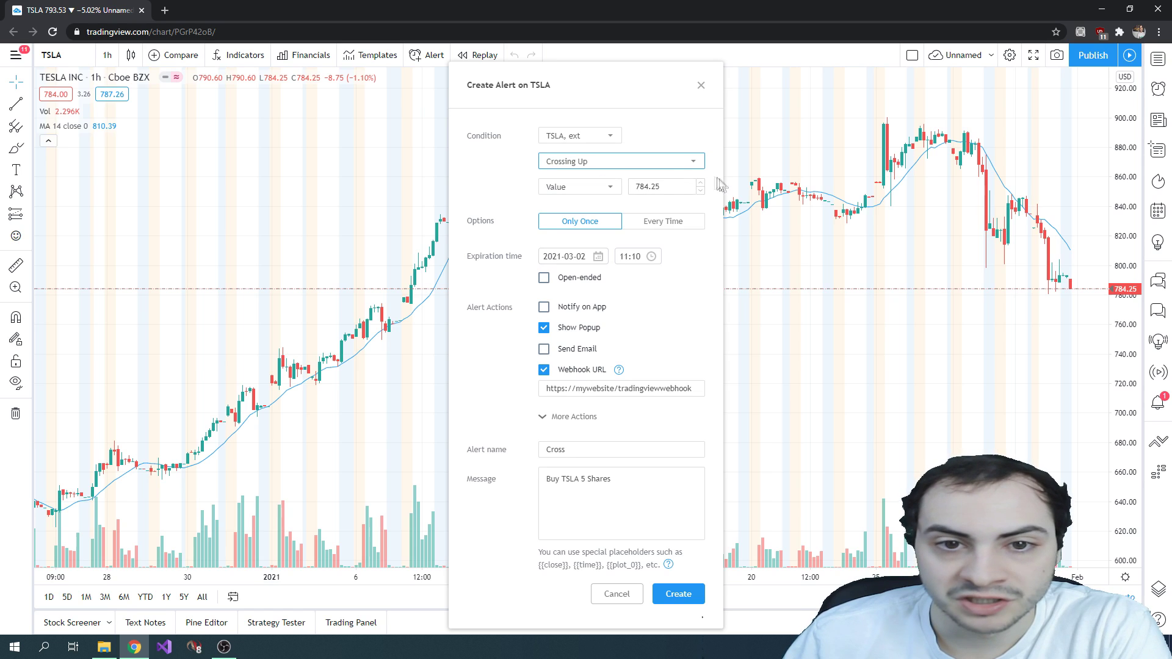
{"action": "left_click", "coordinate": [613, 188]}
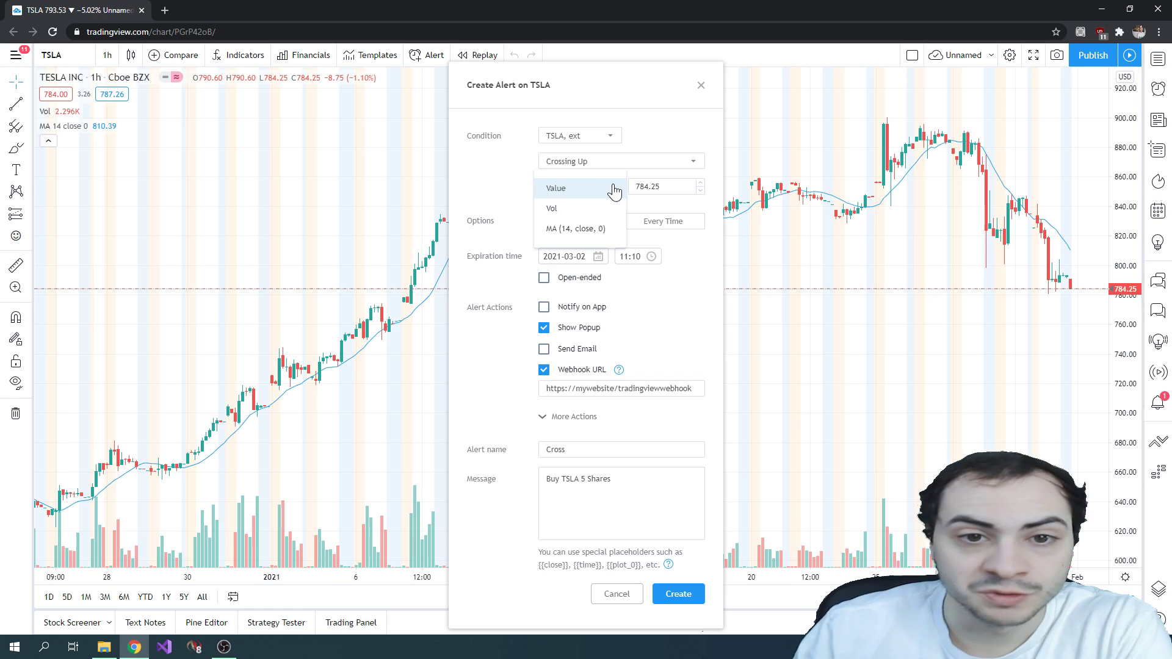
{"action": "left_click", "coordinate": [612, 138]}
{"action": "left_click", "coordinate": [613, 141]}
{"action": "left_click", "coordinate": [613, 145]}
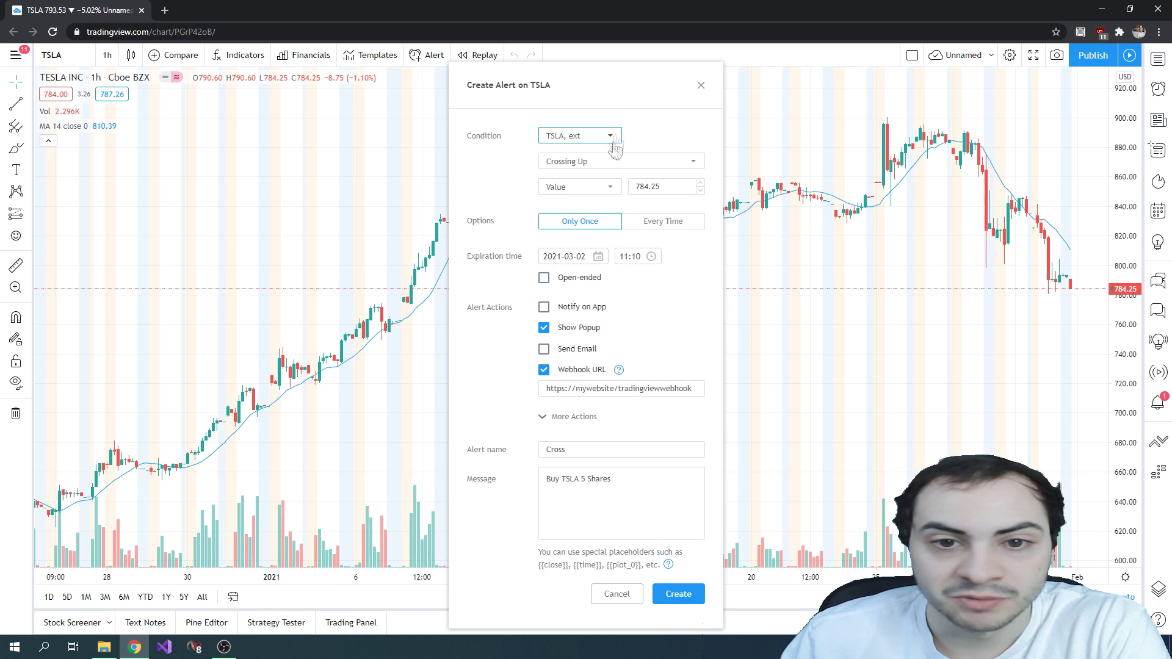
{"action": "left_click", "coordinate": [610, 188]}
{"action": "left_click", "coordinate": [588, 211]}
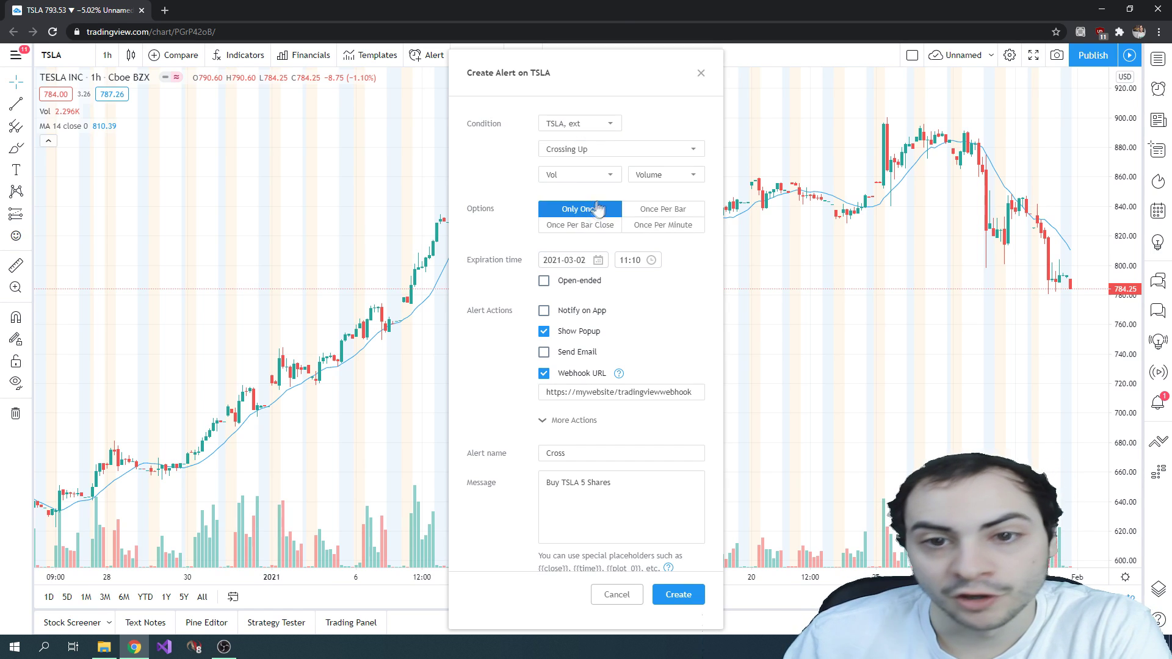
{"action": "left_click", "coordinate": [610, 175]}
{"action": "left_click", "coordinate": [607, 185]}
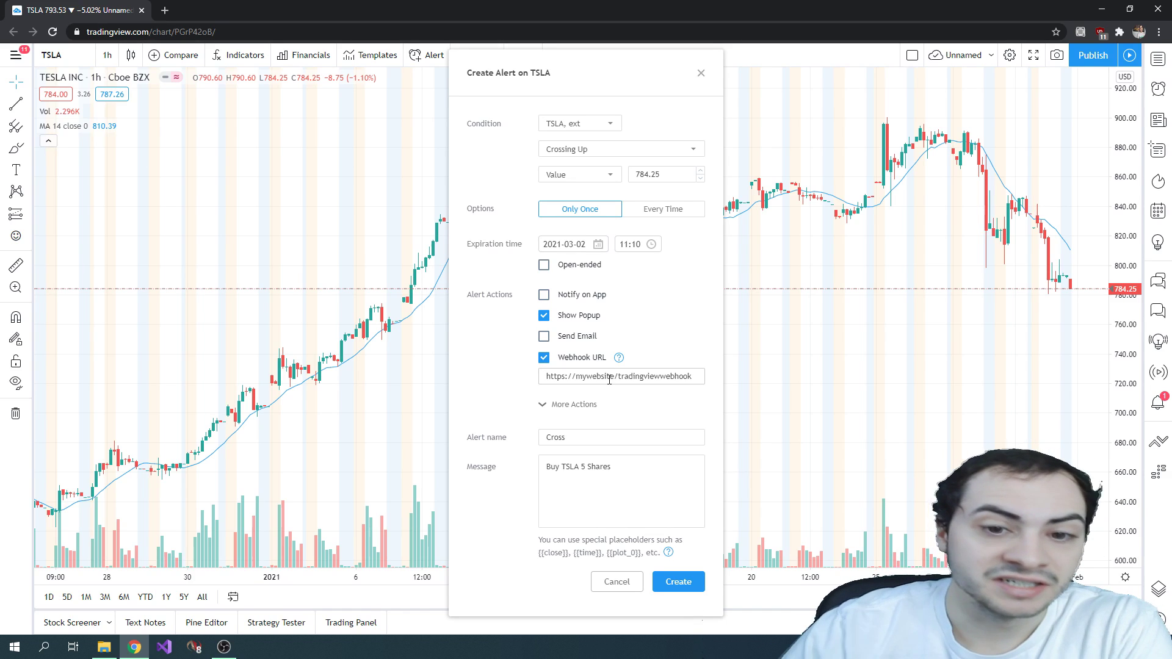
{"action": "left_click", "coordinate": [608, 381]}
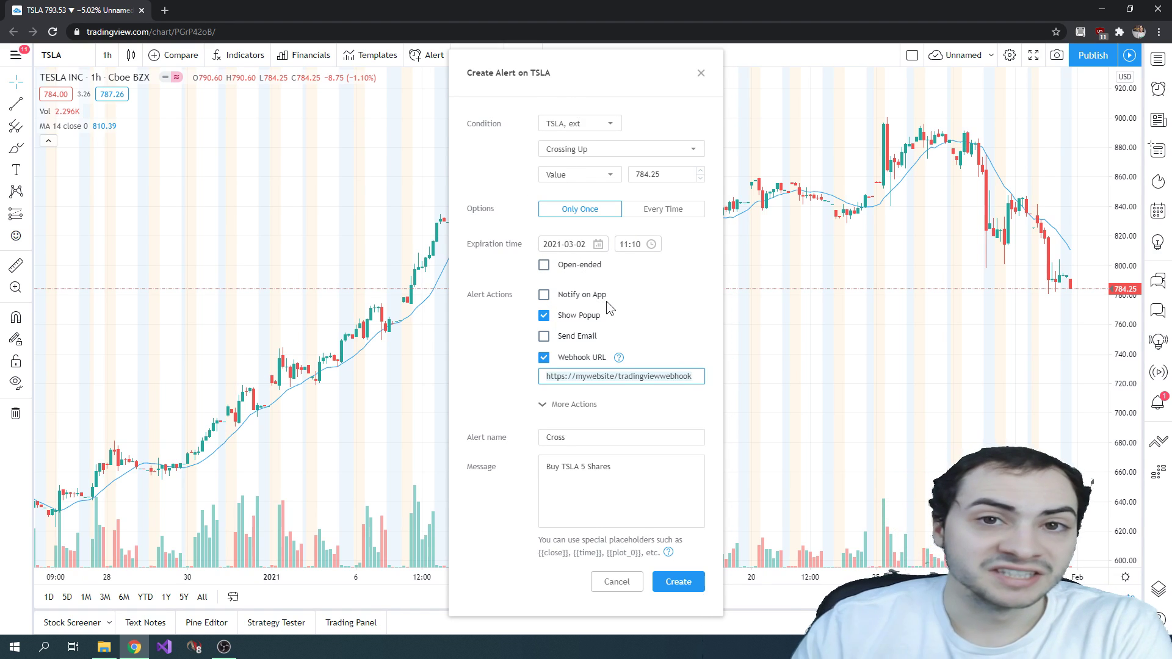
{"action": "left_click", "coordinate": [165, 647]}
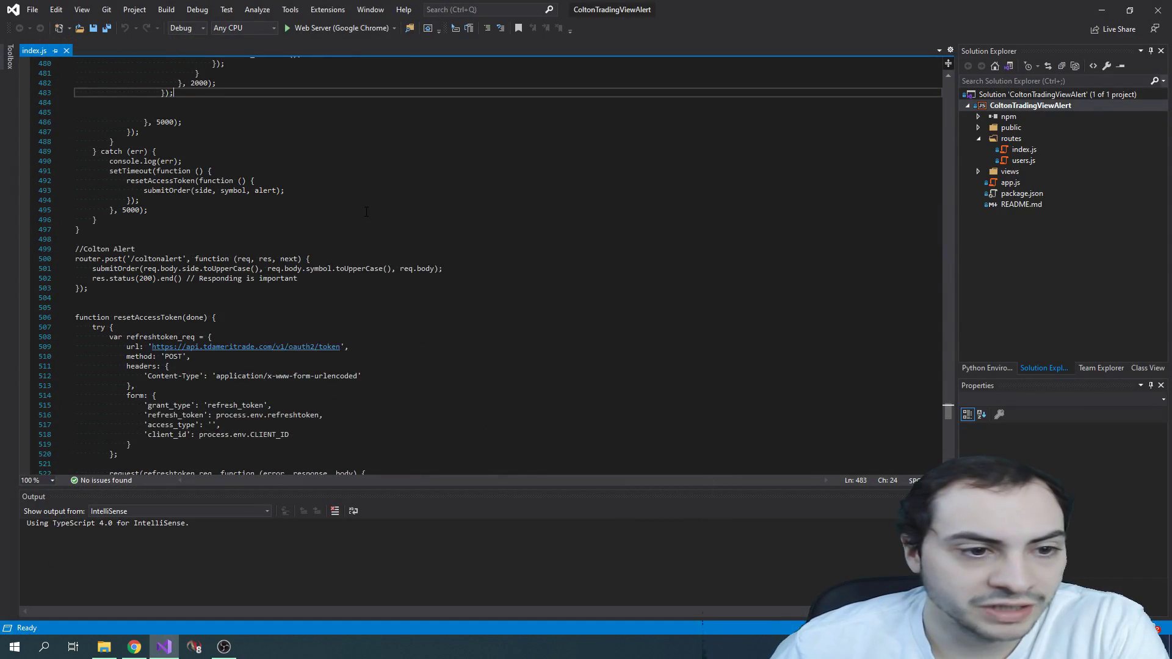
Copy 'tradingviewwebhook' from the alert URL and paste it over 'coltonalert' in router.post.
{"action": "scroll", "coordinate": [366, 211], "scroll_direction": "down", "scroll_amount": 2}
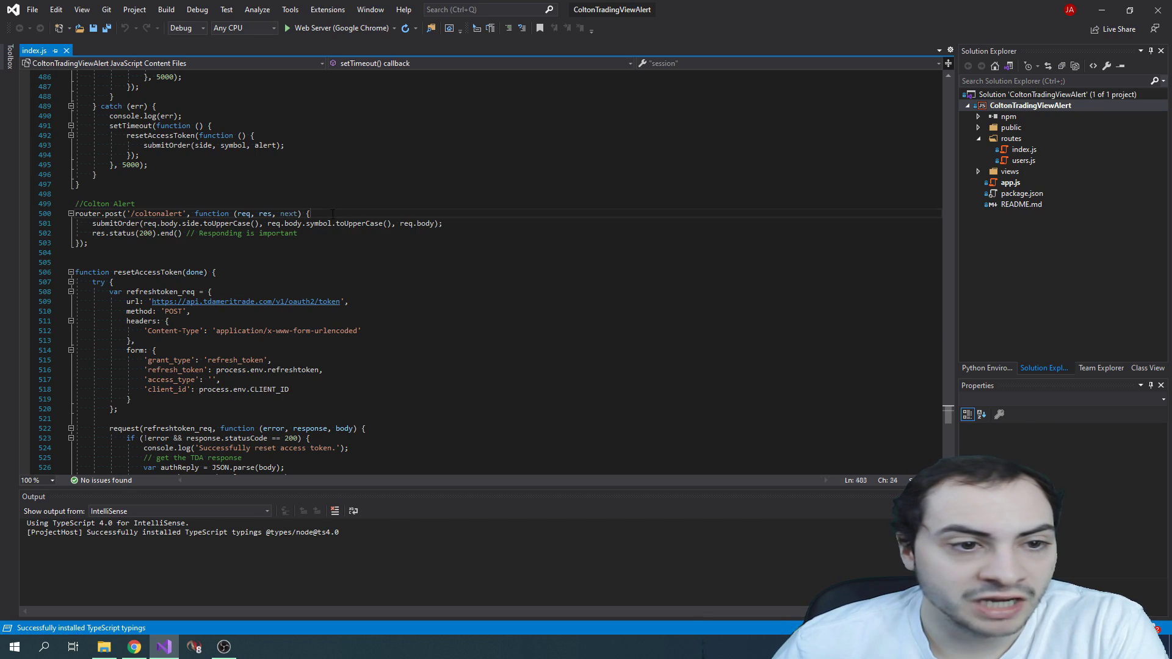
{"action": "left_click_drag", "start_coordinate": [333, 213], "coordinate": [75, 213]}
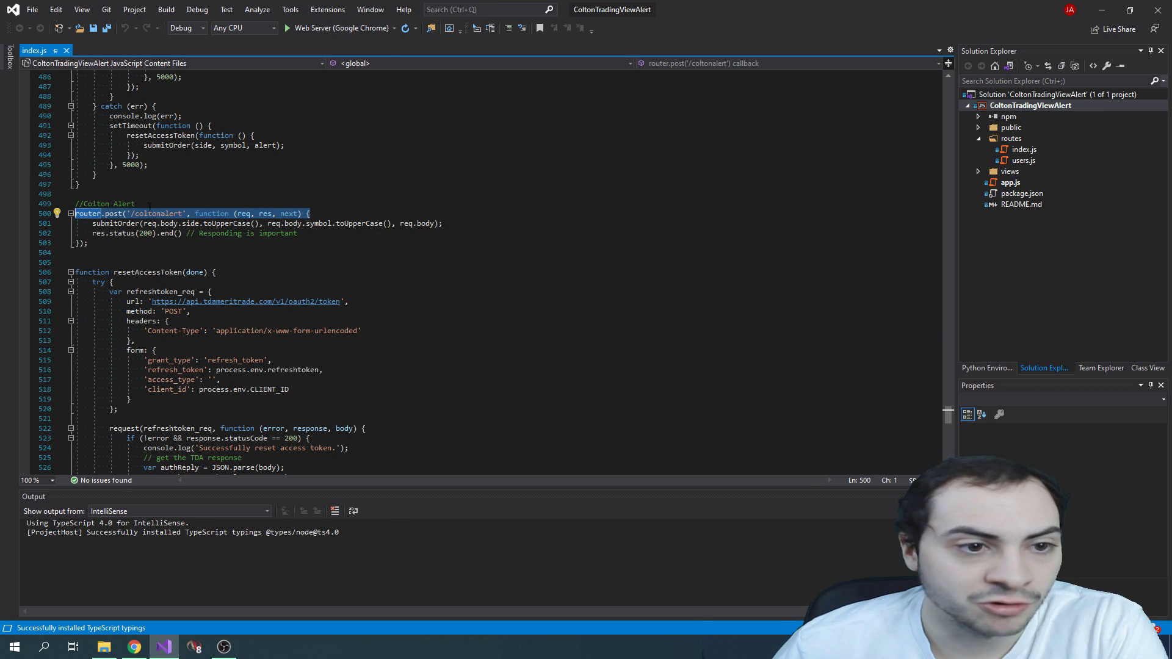
{"action": "left_click", "coordinate": [134, 647]}
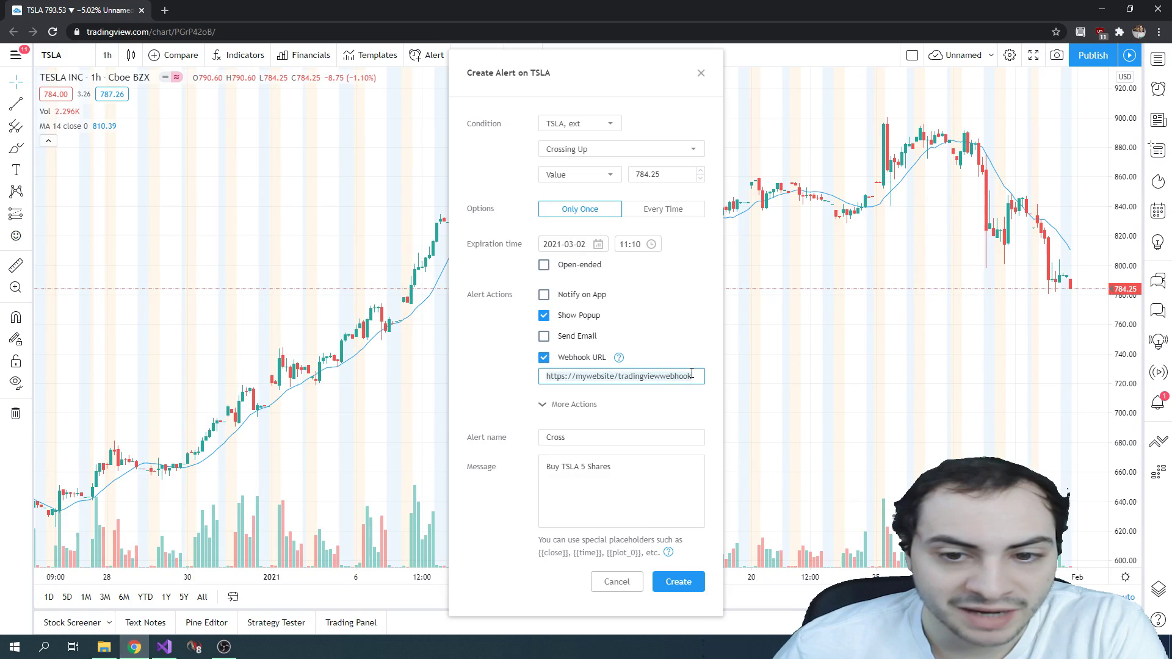
{"action": "left_click_drag", "start_coordinate": [691, 374], "coordinate": [620, 375]}
{"action": "key", "text": "ctrl+c"}
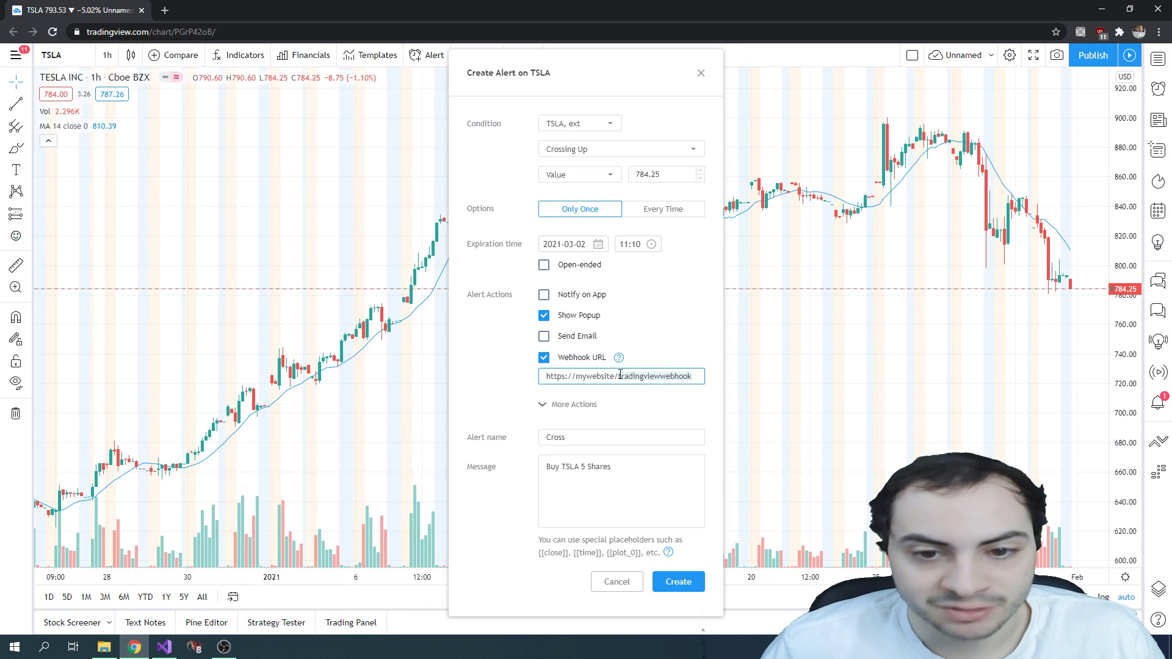
{"action": "left_click", "coordinate": [164, 647]}
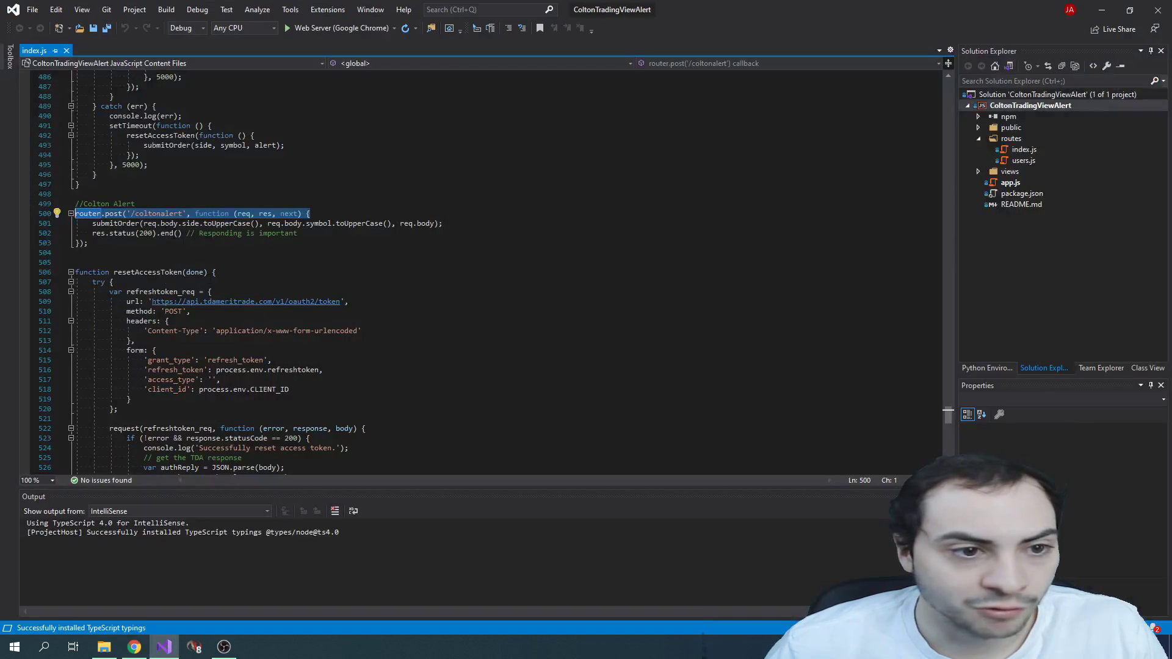
{"action": "left_click_drag", "start_coordinate": [182, 213], "coordinate": [135, 213]}
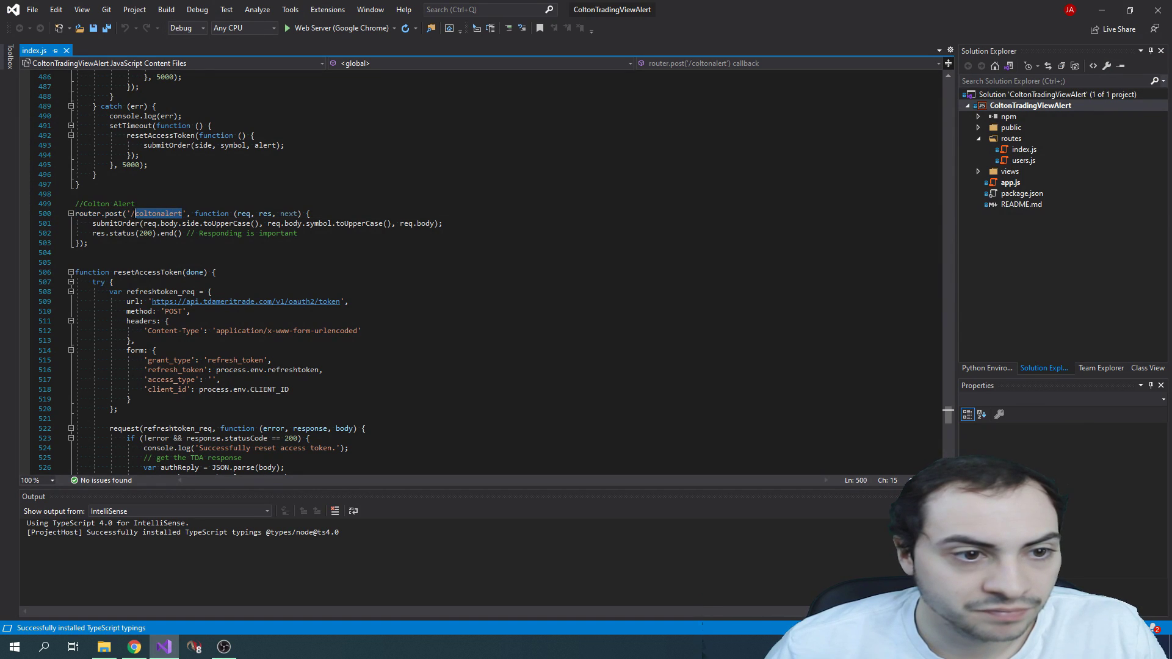
{"action": "key", "text": "ctrl+v"}
Save index.js and add a blank line inside the route handler.
{"action": "key", "text": "ctrl+s"}
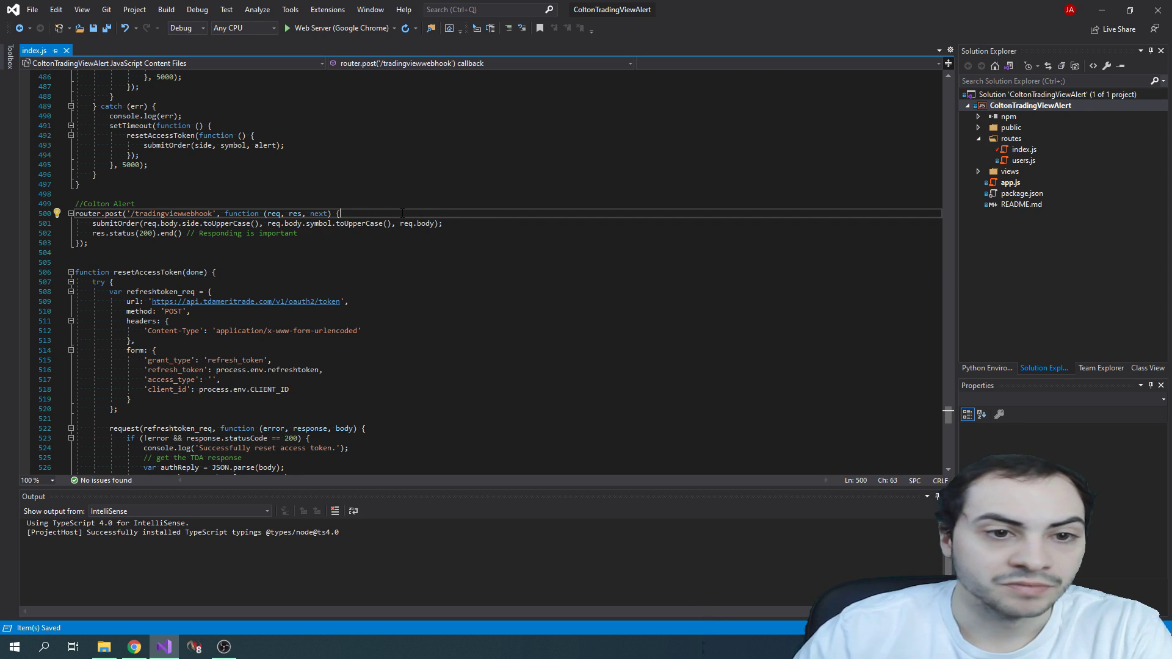
{"action": "key", "text": "Return"}
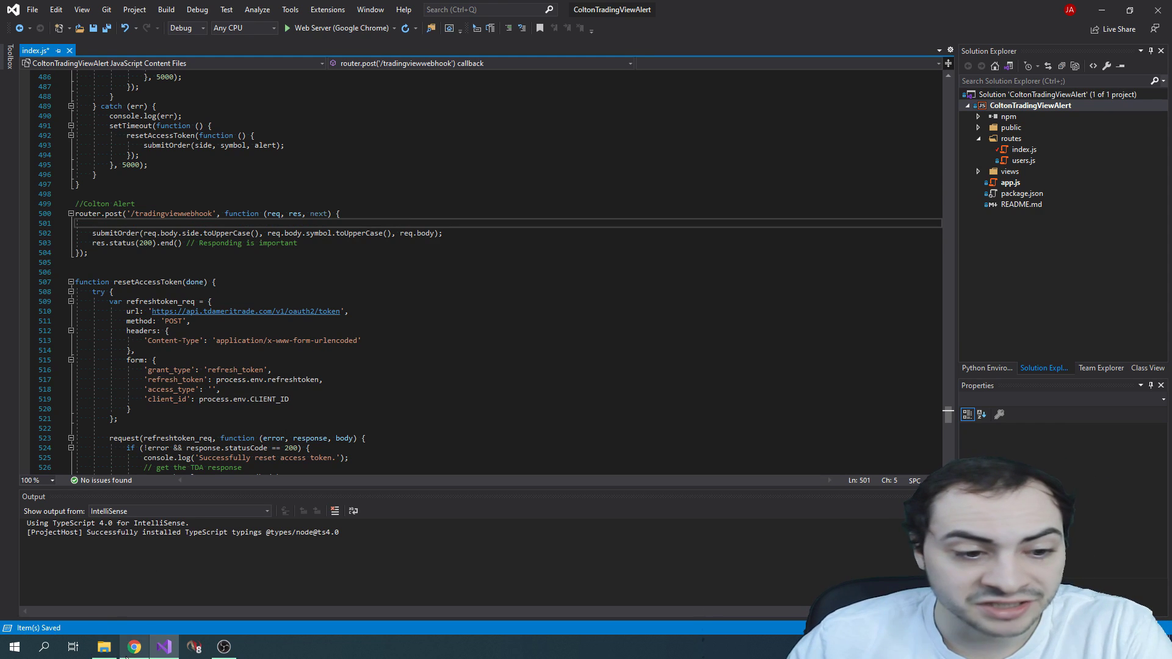
{"action": "left_click", "coordinate": [134, 647]}
{"action": "left_click", "coordinate": [543, 468]}
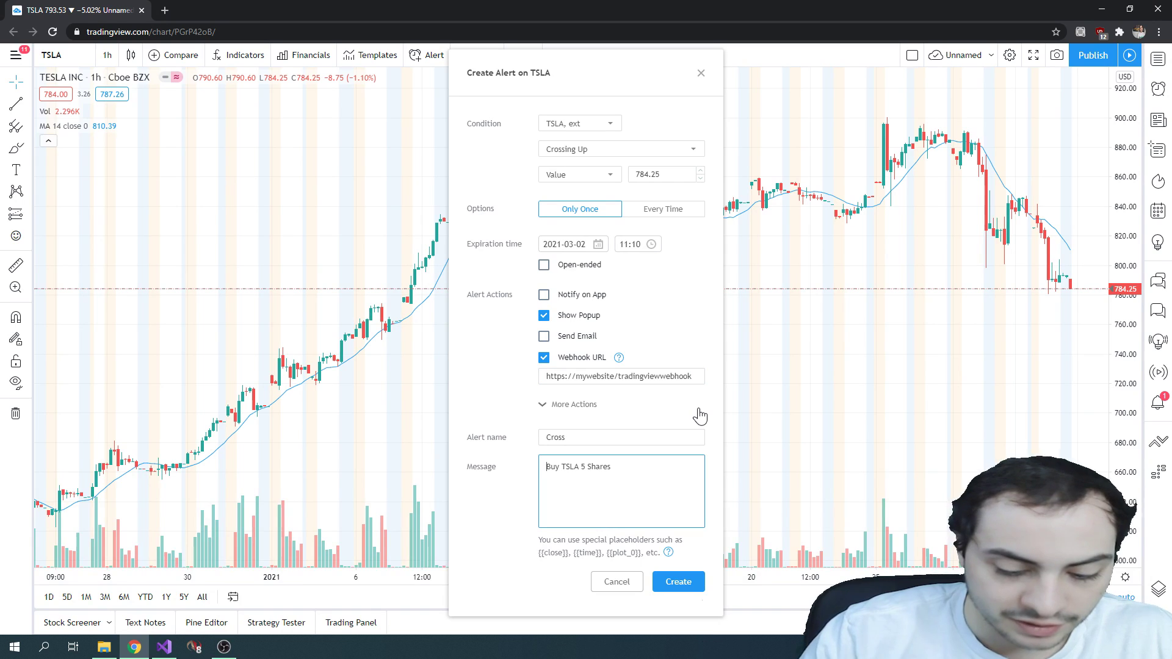
Rewrite the alert message as {'symbol':'TSLA', qty:5}.
{"action": "type", "text": "{"}
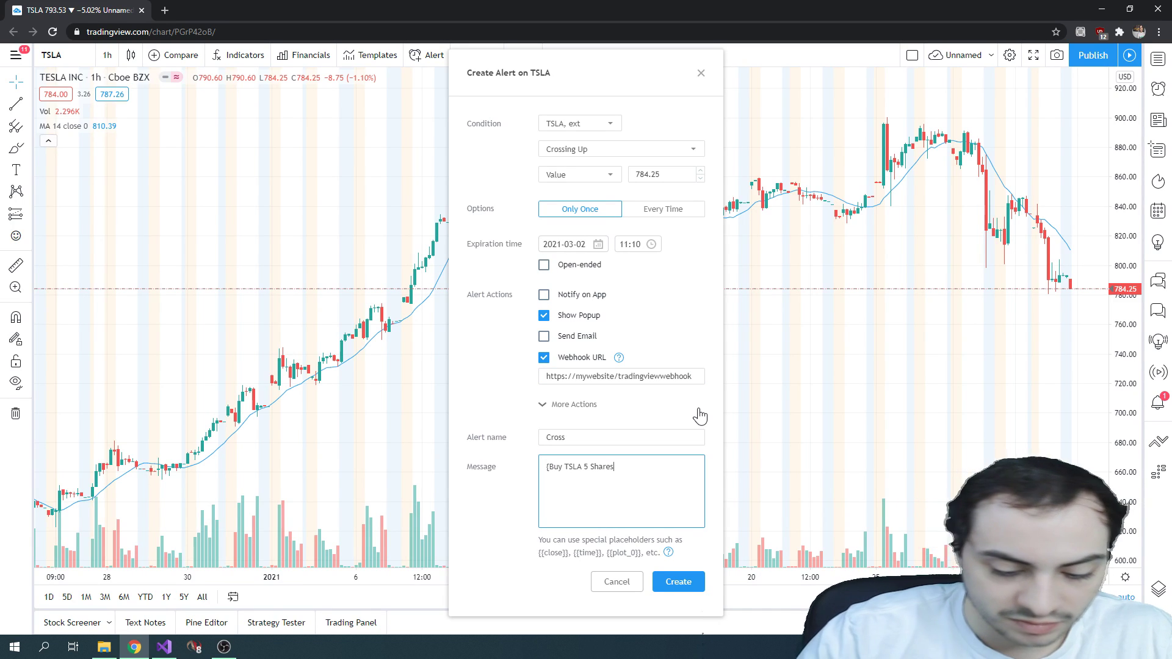
{"action": "type", "text": "}"}
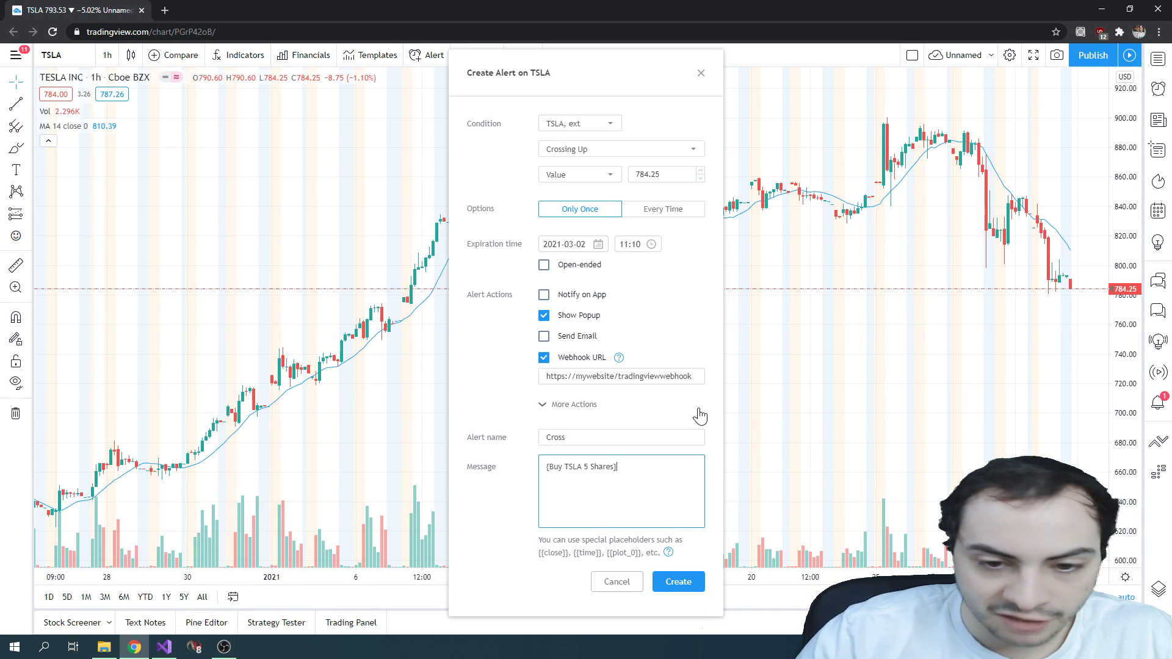
{"action": "key", "text": "BackSpace"}
{"action": "key", "text": "BackSpace"}
{"action": "key", "text": "BackSpace"}
{"action": "key", "text": "BackSpace"}
{"action": "key", "text": "BackSpace"}
{"action": "key", "text": "BackSpace"}
{"action": "key", "text": "BackSpace"}
{"action": "key", "text": "BackSpace"}
{"action": "key", "text": "BackSpace"}
{"action": "key", "text": "BackSpace"}
{"action": "key", "text": "BackSpace"}
{"action": "key", "text": "BackSpace"}
{"action": "key", "text": "BackSpace"}
{"action": "key", "text": "BackSpace"}
{"action": "key", "text": "BackSpace"}
{"action": "key", "text": "BackSpace"}
{"action": "key", "text": "BackSpace"}
{"action": "key", "text": "BackSpace"}
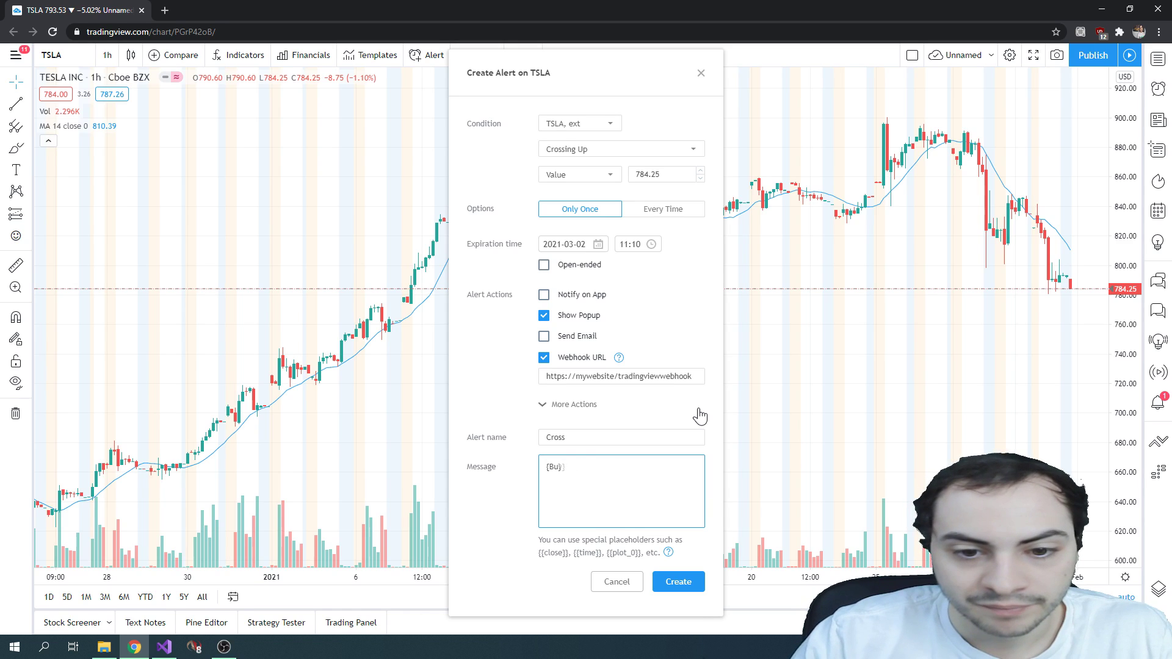
{"action": "type", "text": "'symbol':"}
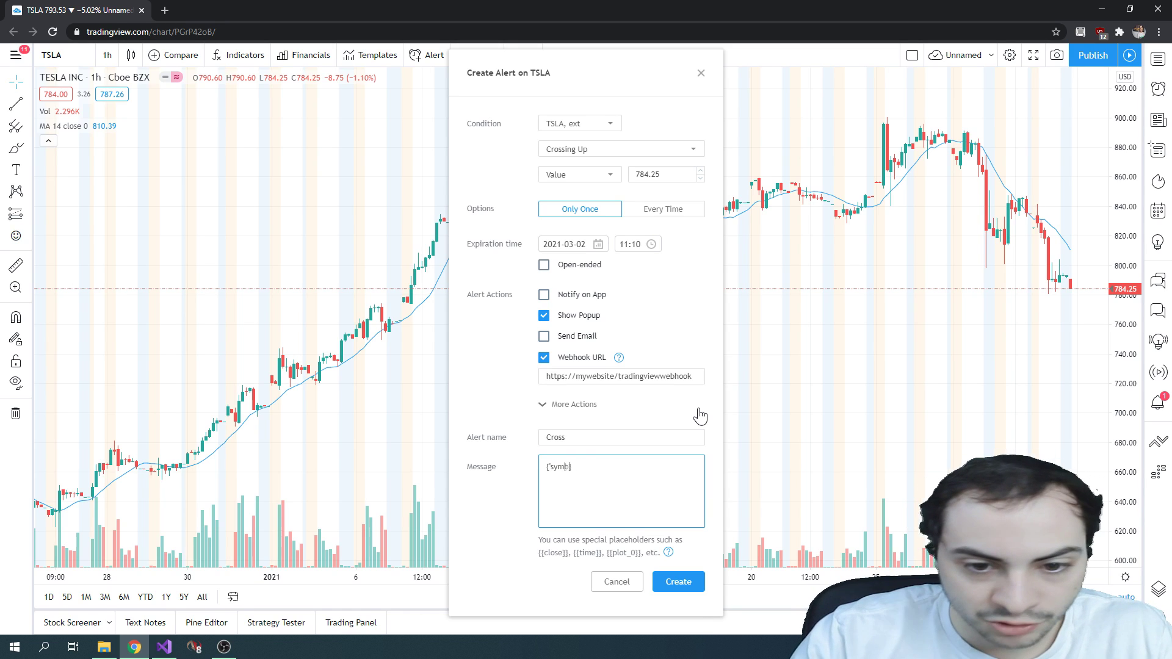
{"action": "key", "text": "Left"}
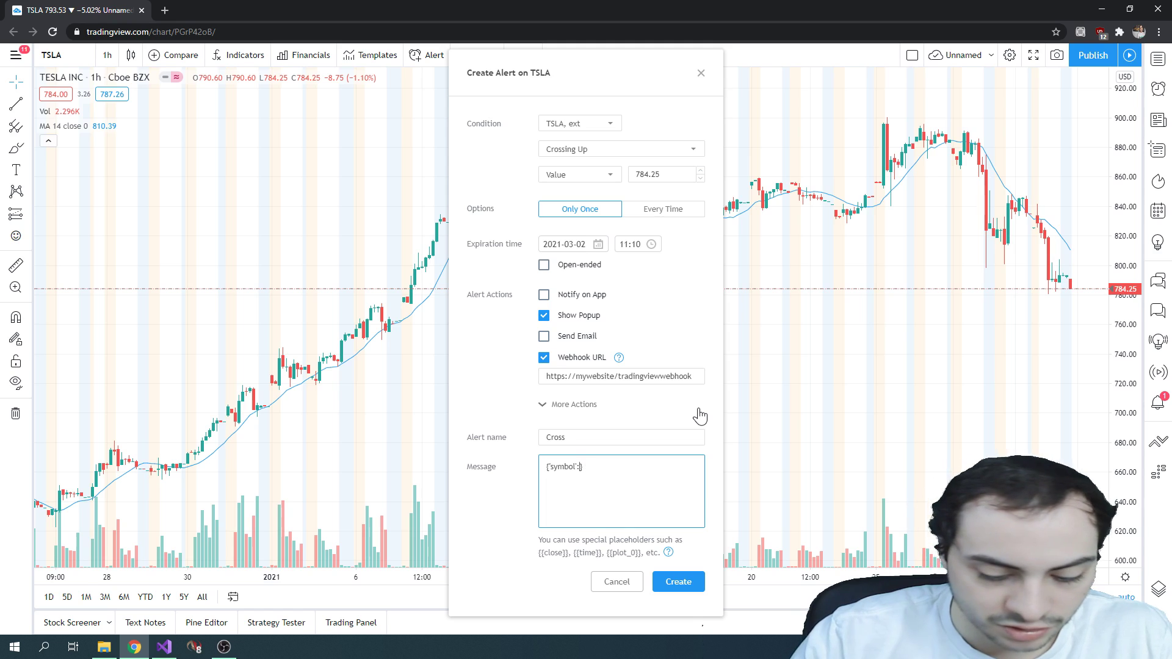
{"action": "type", "text": "'TSLA'"}
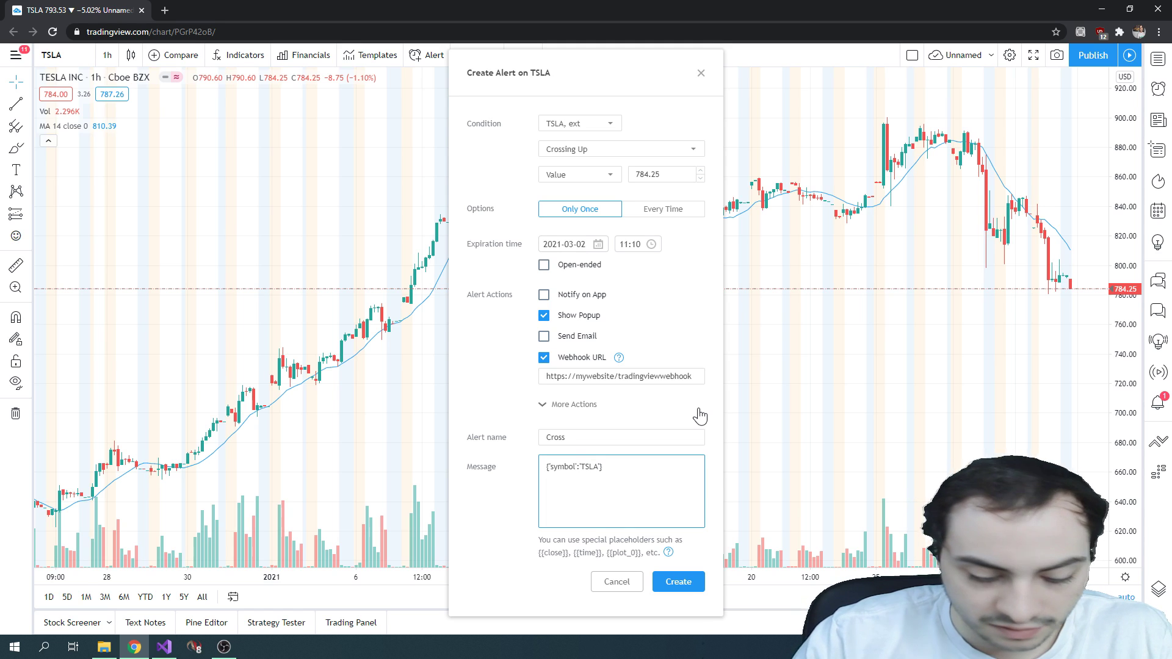
{"action": "type", "text": ", qty:"}
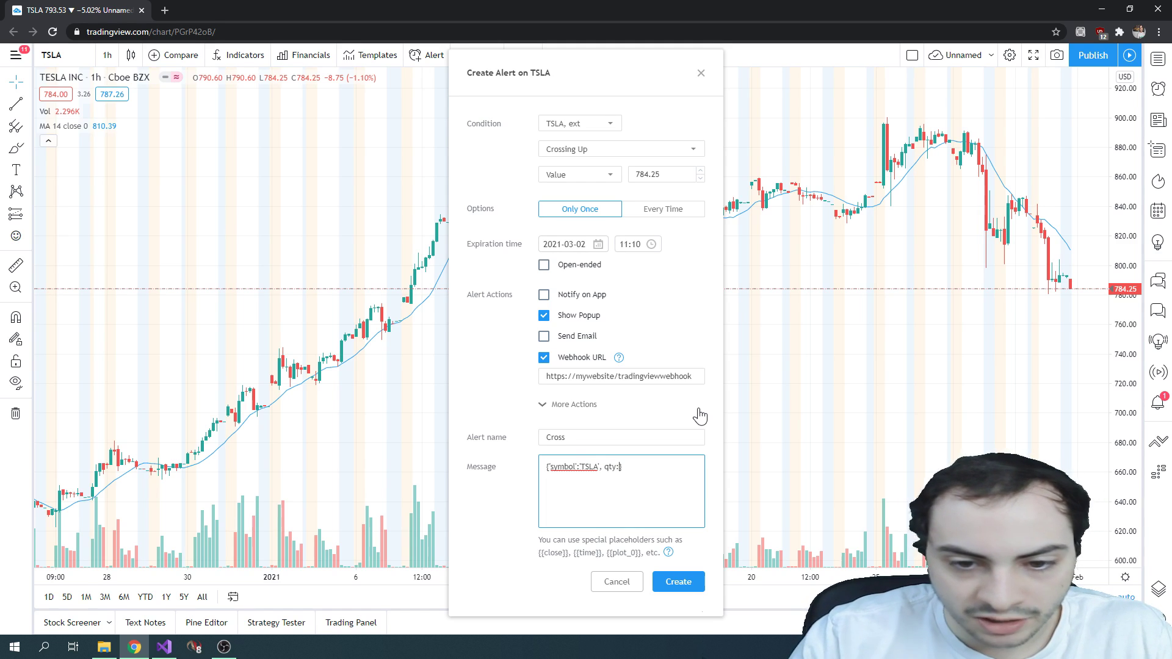
{"action": "type", "text": "5"}
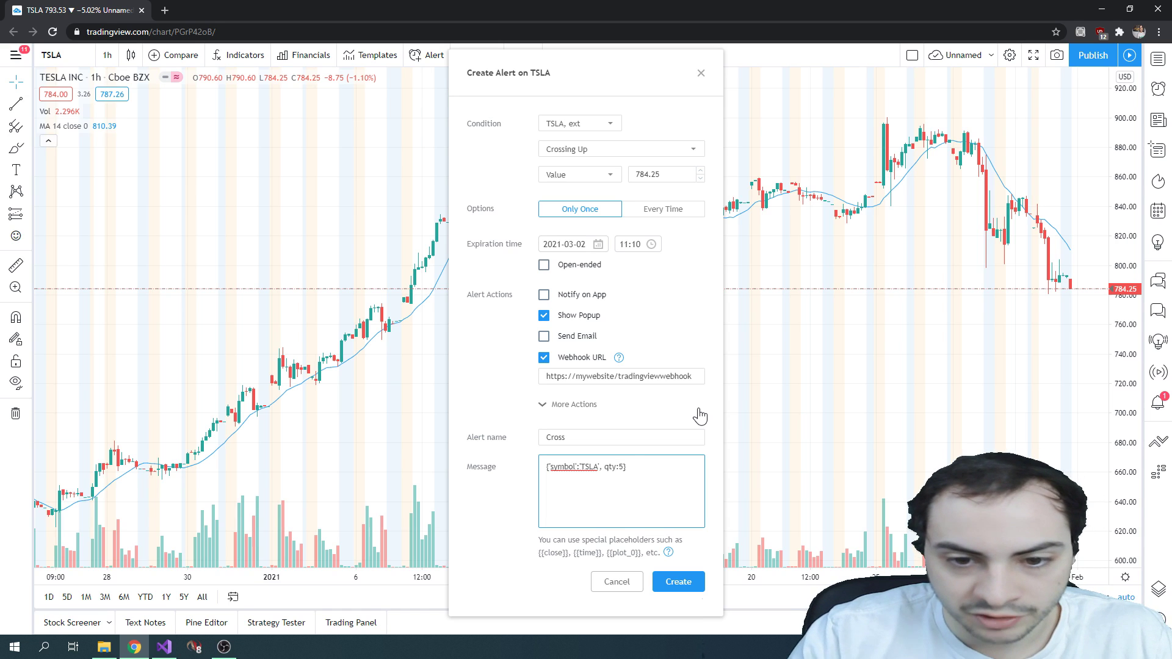
{"action": "left_click", "coordinate": [164, 647]}
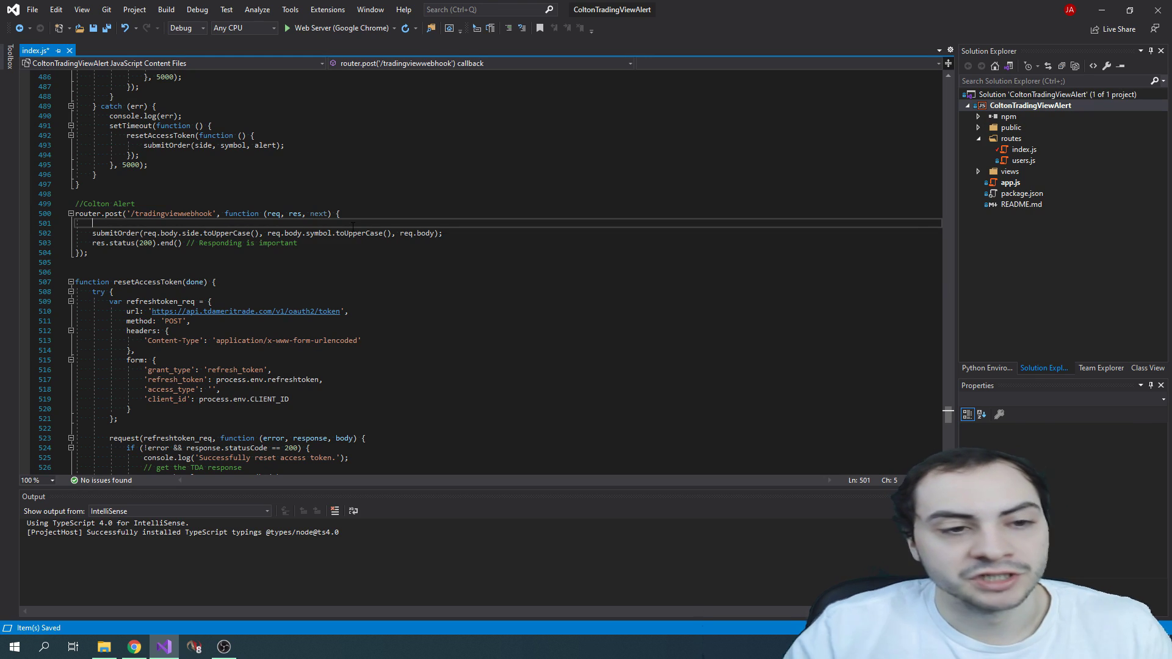
Type req.body.symbol on the empty line 501 of the alert route.
{"action": "left_click", "coordinate": [191, 234]}
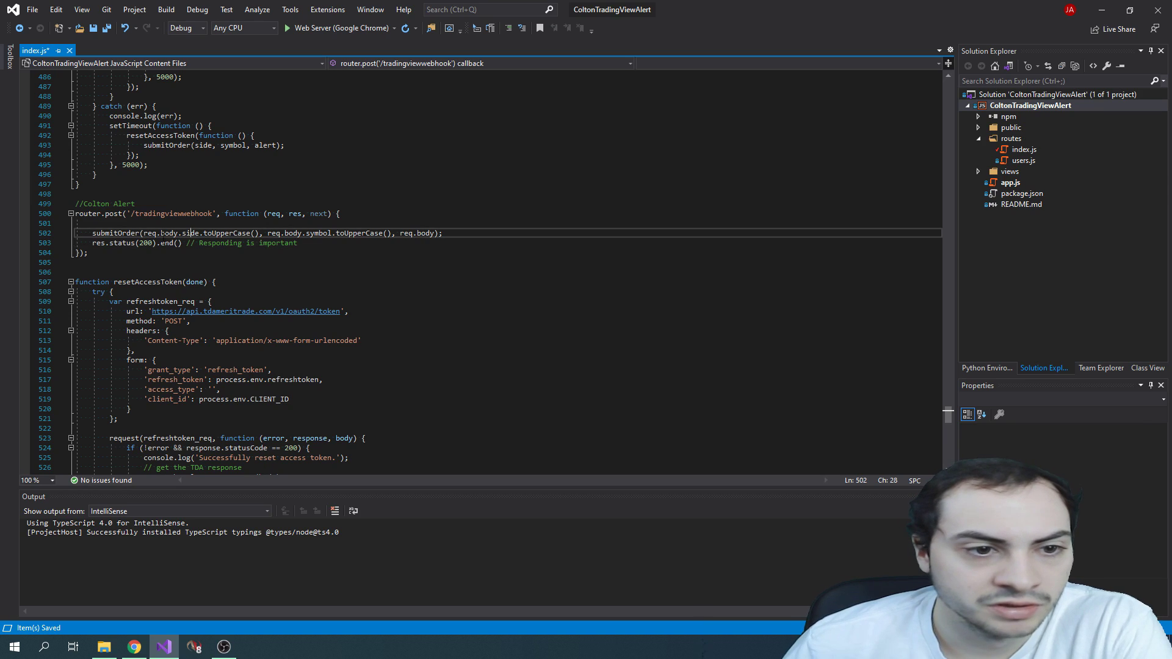
{"action": "left_click", "coordinate": [272, 223]}
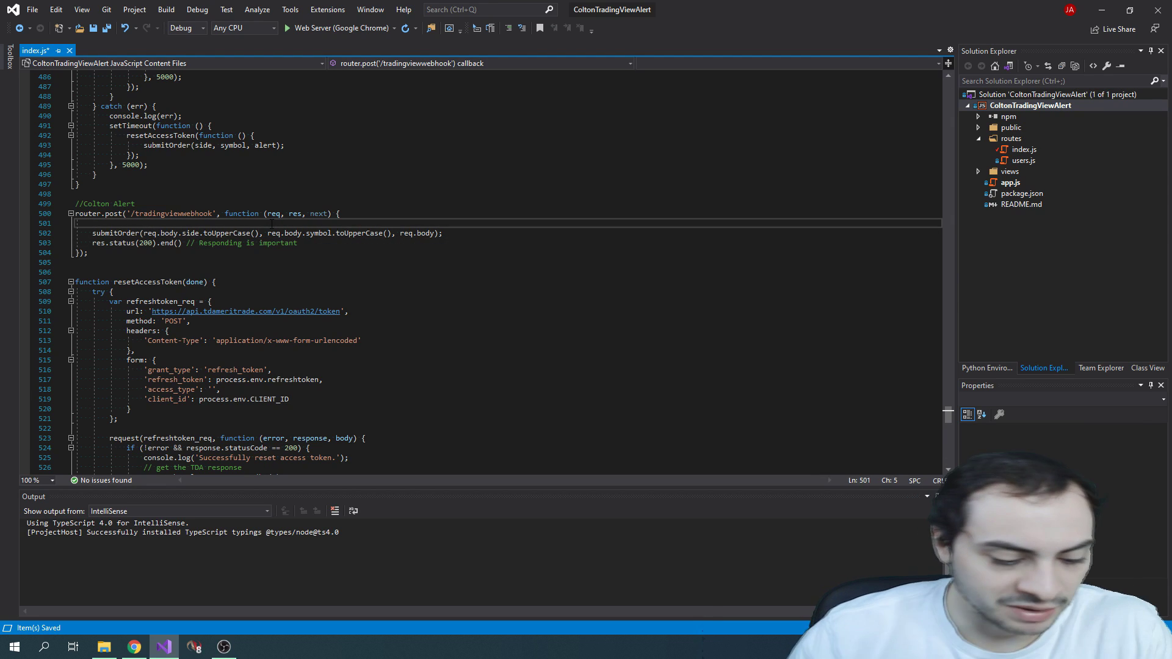
{"action": "type", "text": "req.body."}
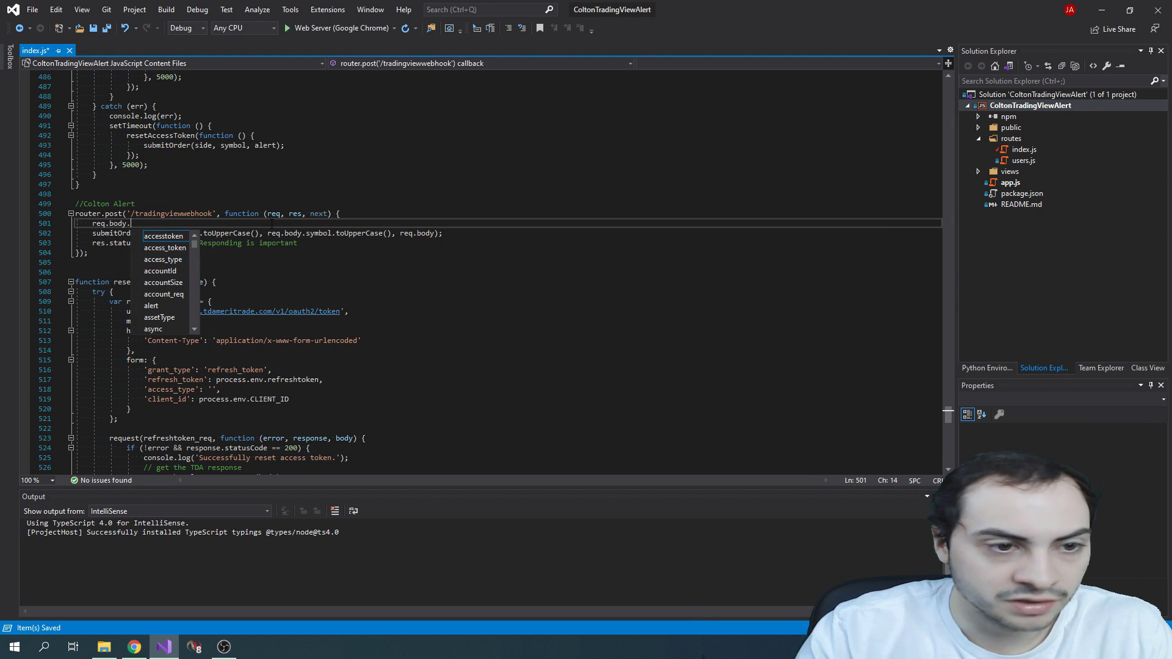
{"action": "type", "text": "symbol"}
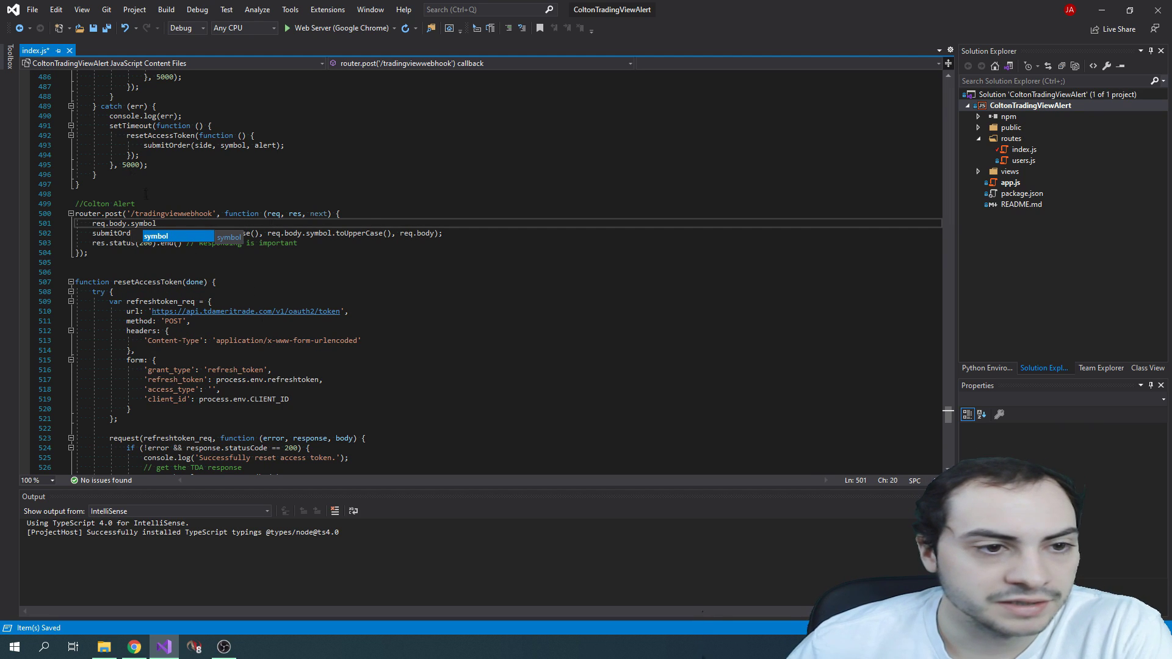
{"action": "left_click", "coordinate": [135, 647]}
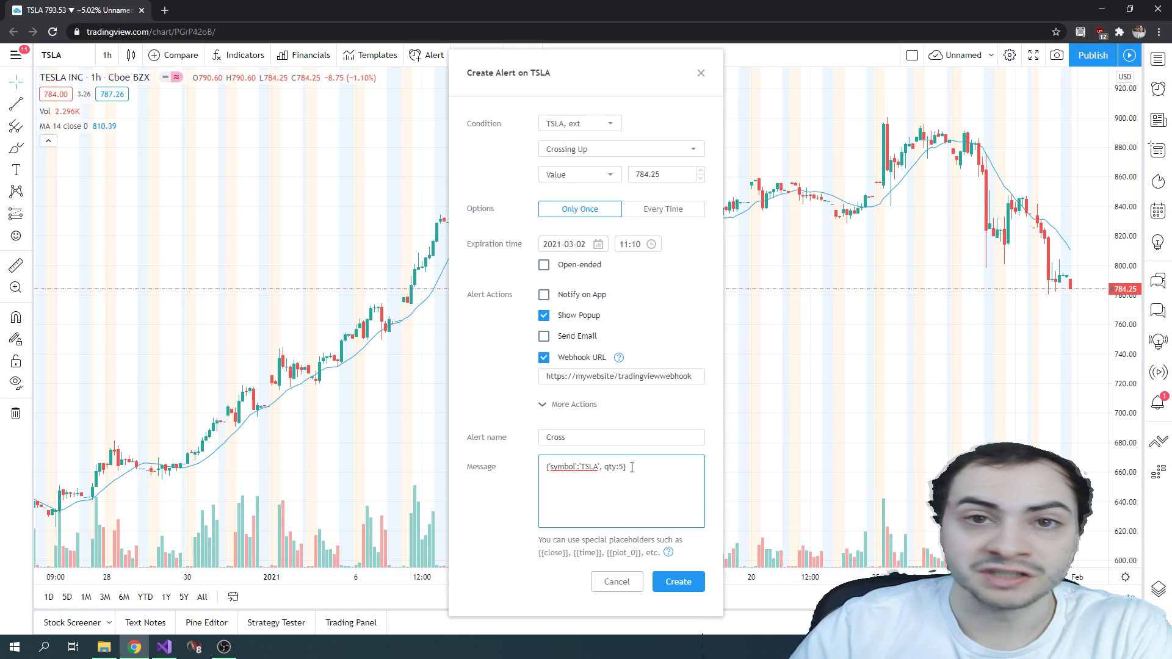
Close the Create Alert on TSLA dialog to return to the TSLA 1h chart.
{"action": "left_click", "coordinate": [702, 73]}
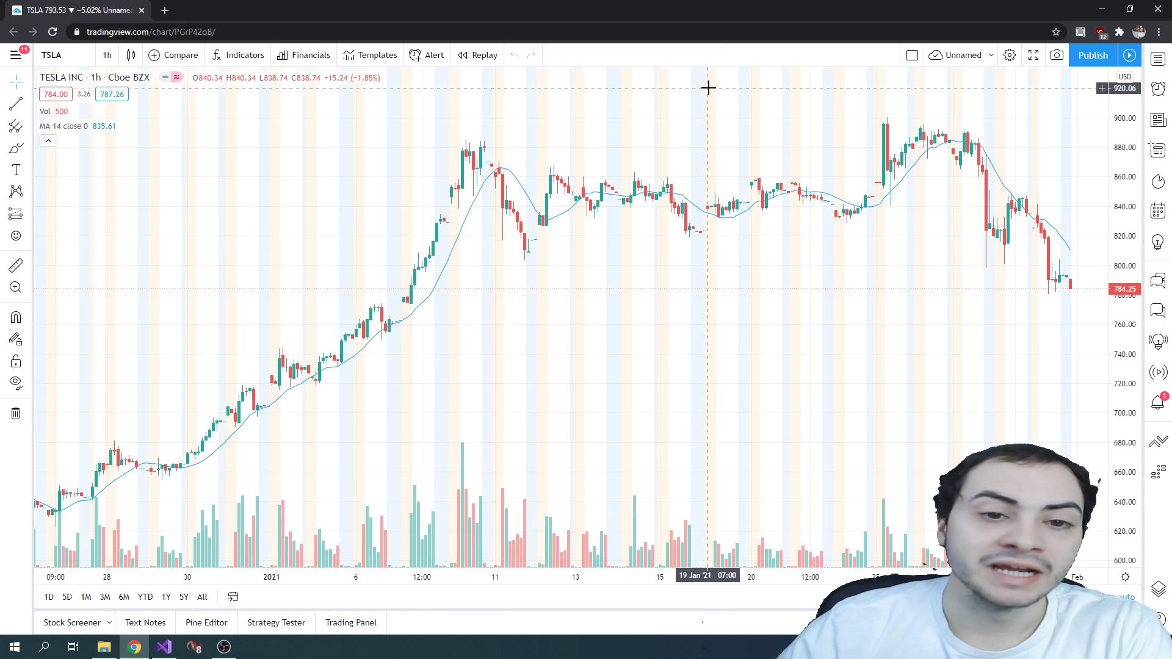